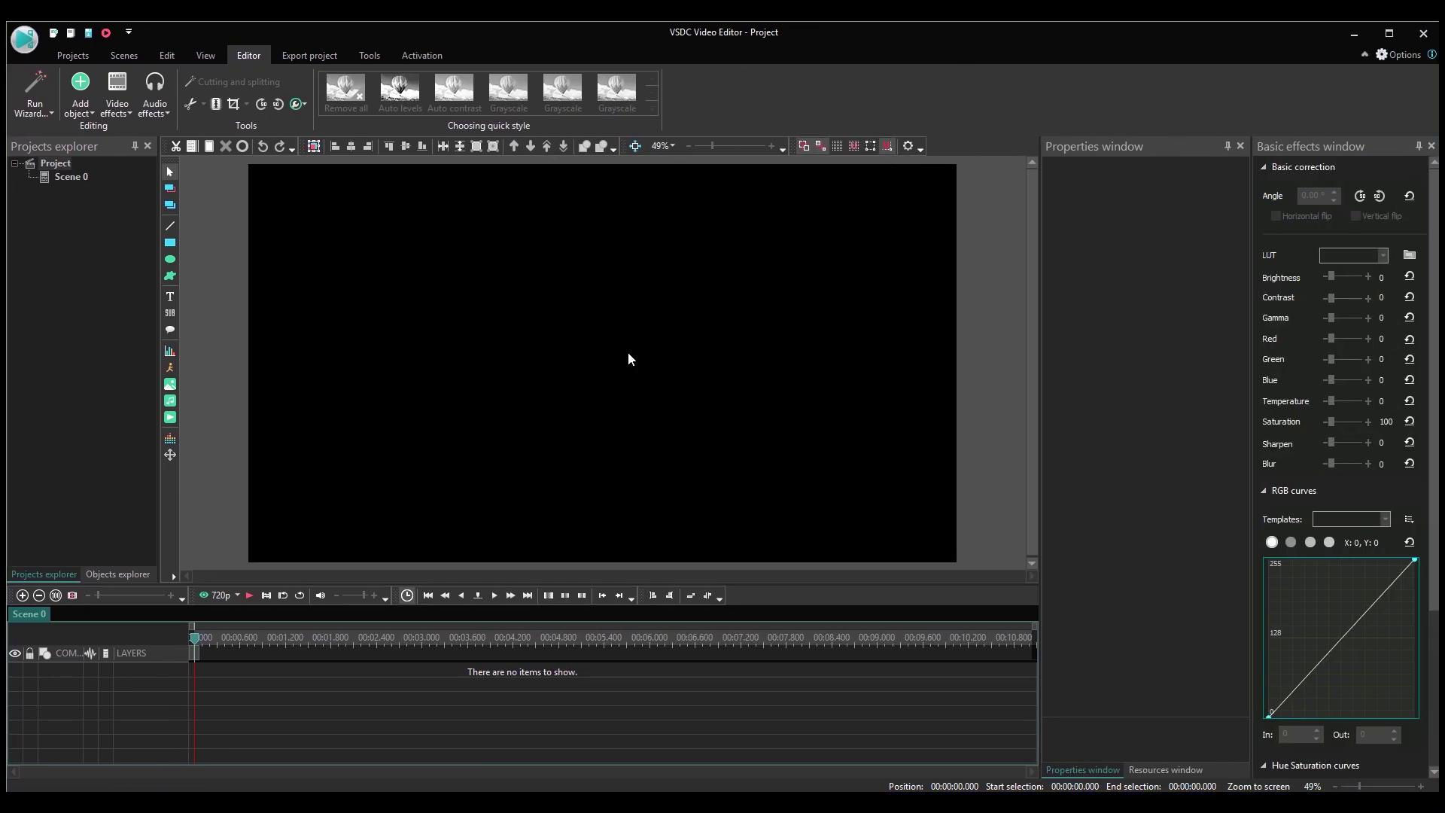
# Insert the Boxing_1 workout video onto the timeline's first layer
pyautogui.click(629, 354)
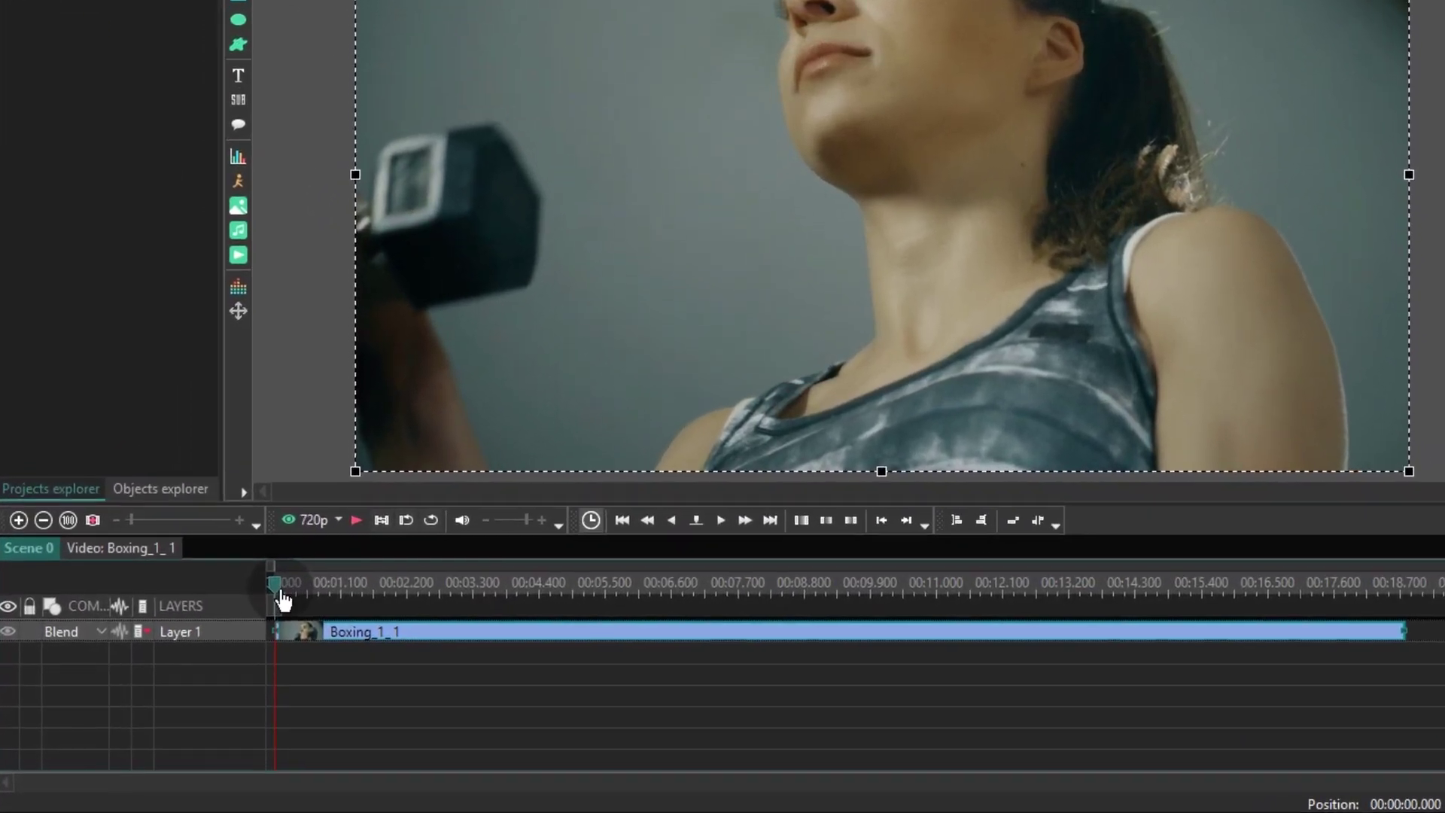
# Split the clip at 00:03.300 and delete the later part, Boxing_1_2
pyautogui.moveTo(195, 639); pyautogui.dragTo(286, 651)
pyautogui.moveTo(415, 601); pyautogui.dragTo(480, 616)
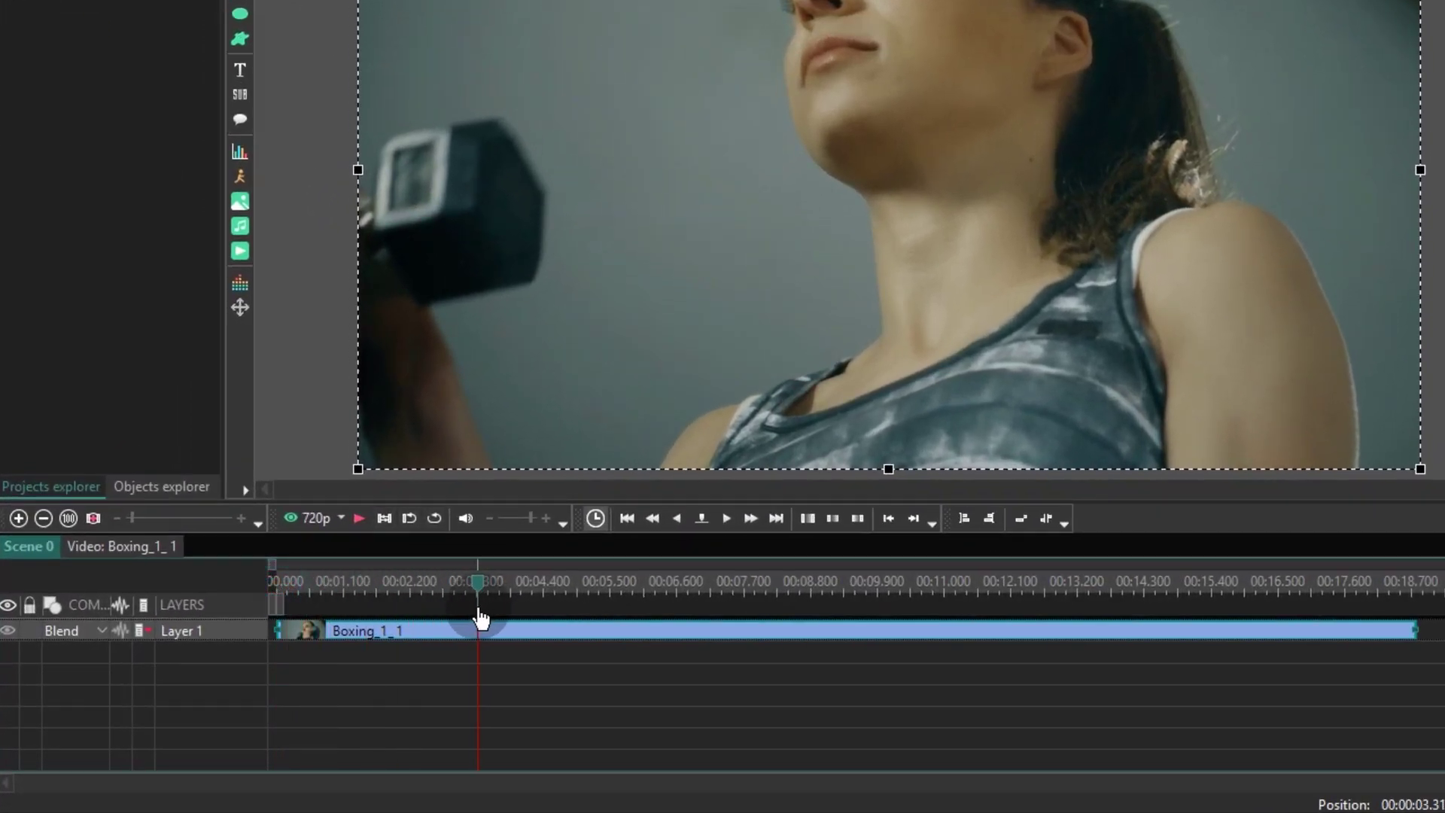
pyautogui.hotkey('ctrl', 'k')
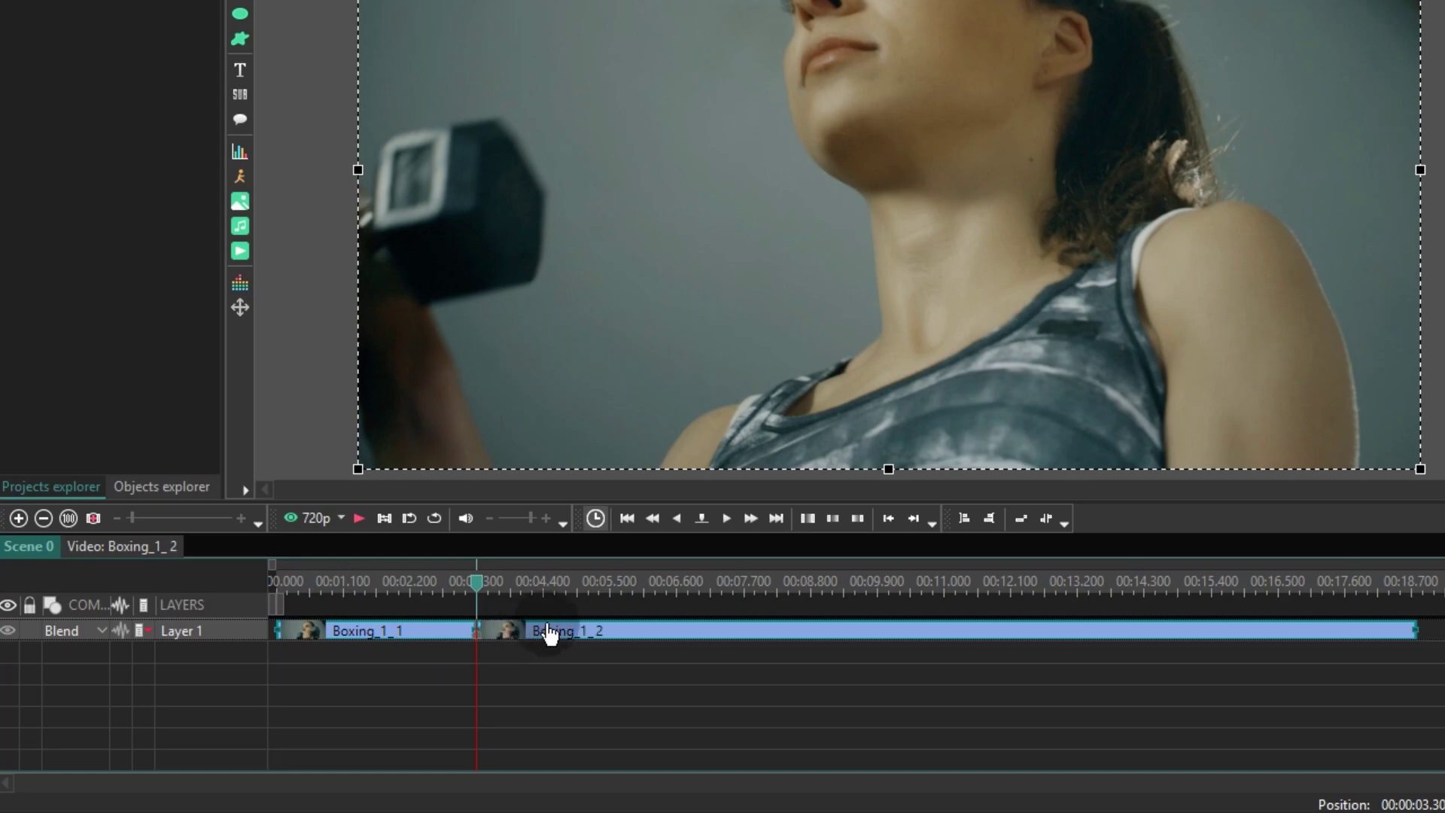
pyautogui.click(570, 619)
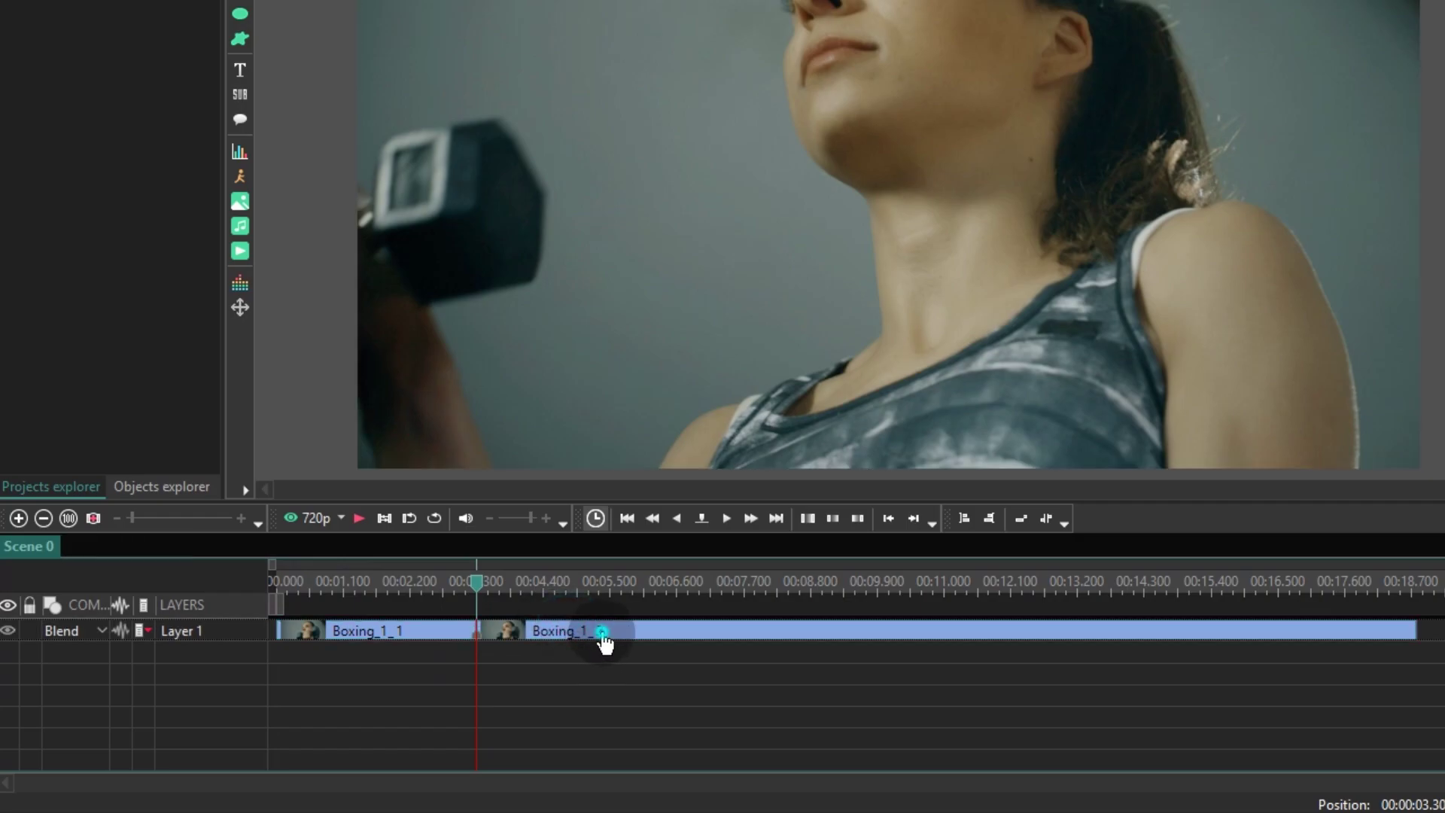
pyautogui.click(603, 636)
pyautogui.press('Delete')
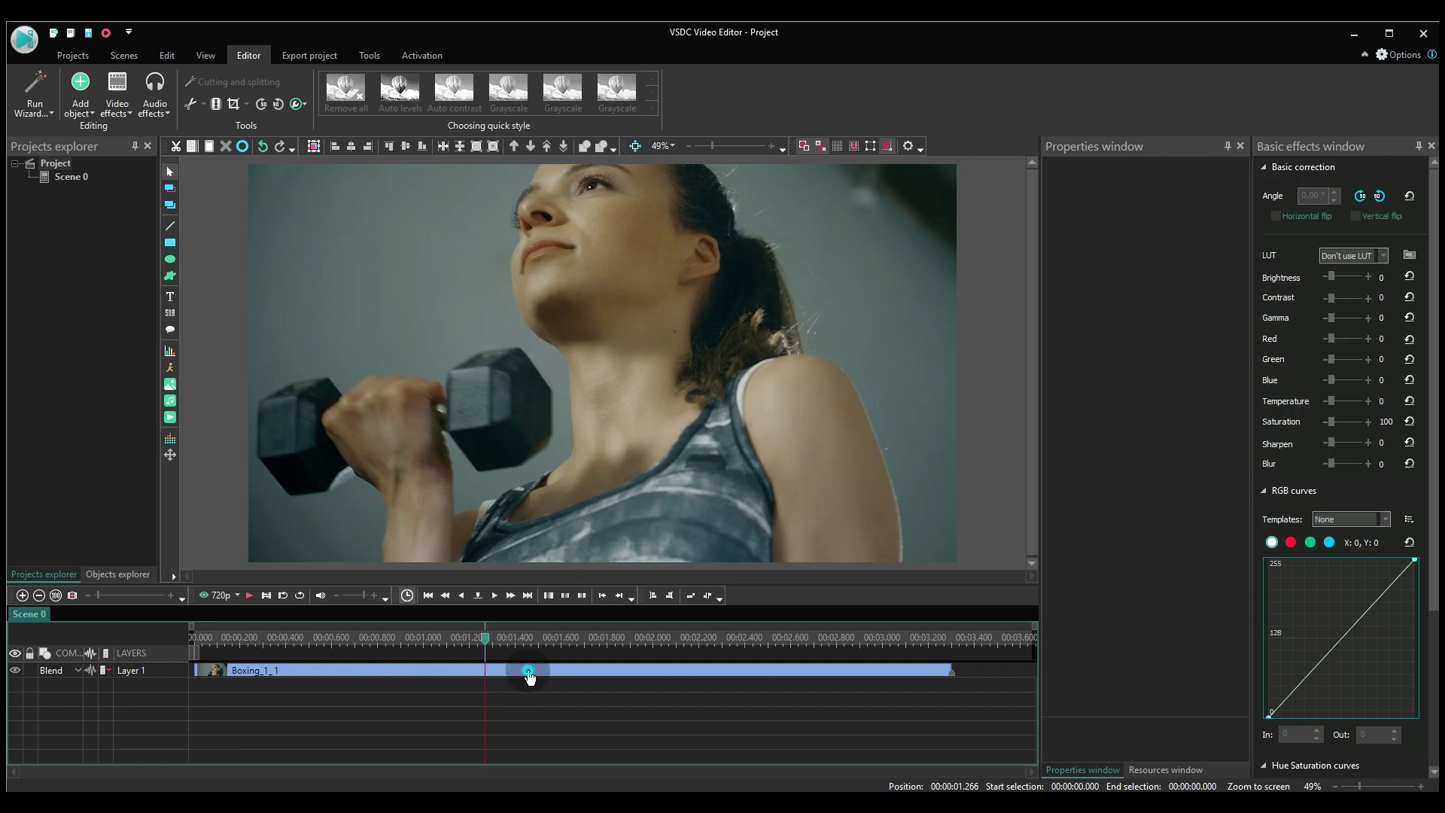
# Apply the Transforms > Zoom effect to Boxing_1_1 with default position settings
pyautogui.click(527, 673)
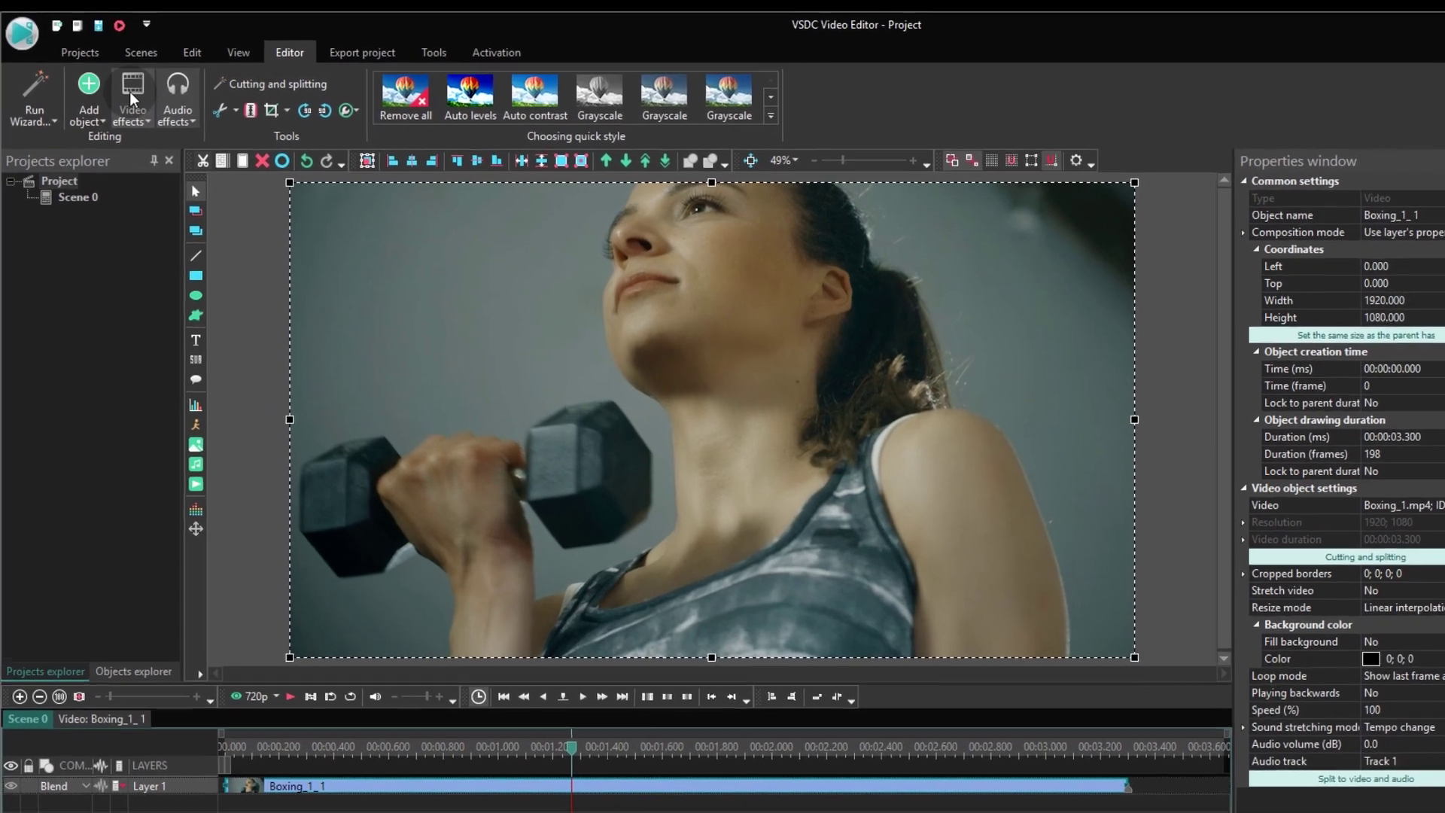
pyautogui.click(127, 112)
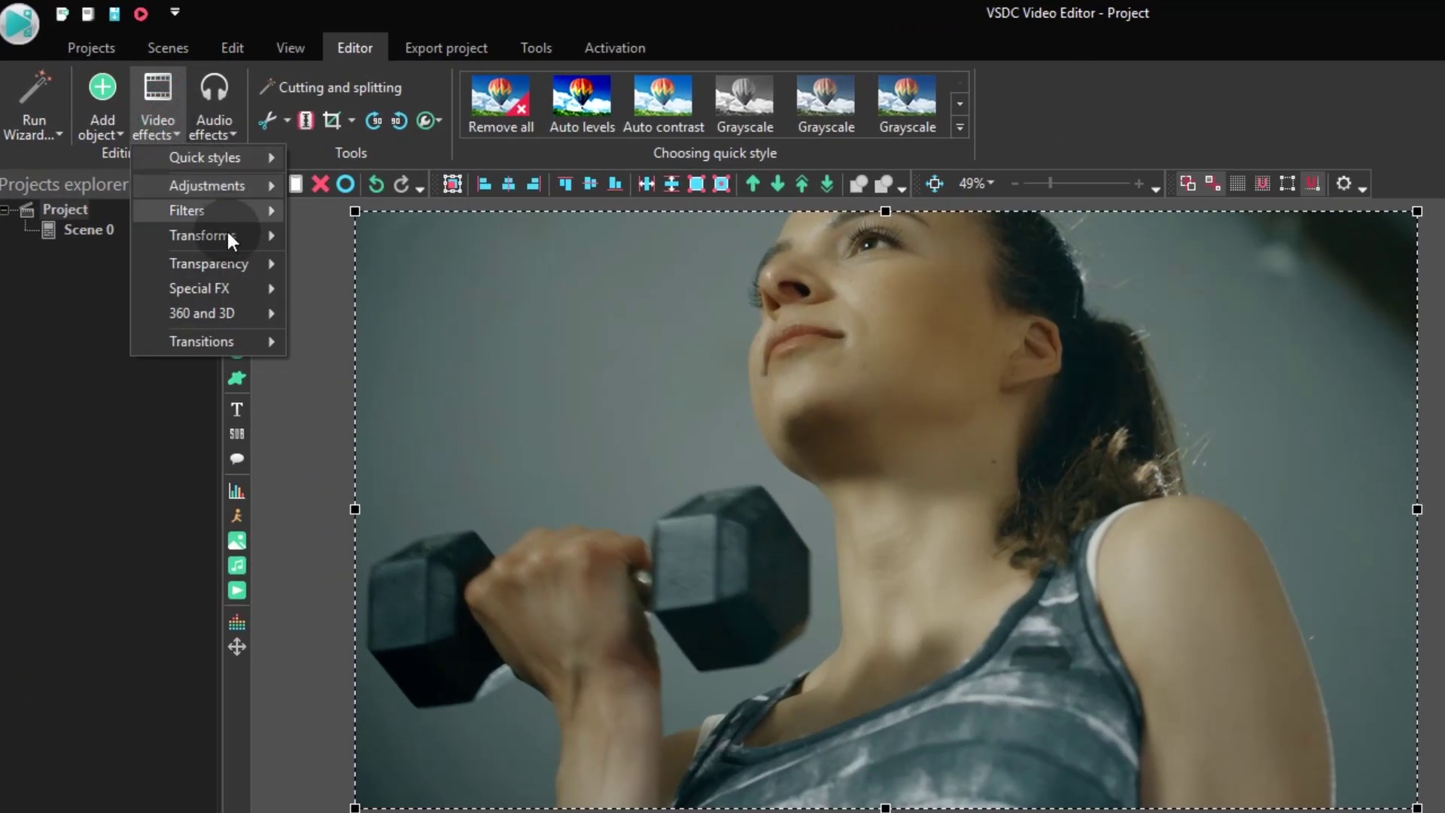
pyautogui.moveTo(203, 234)
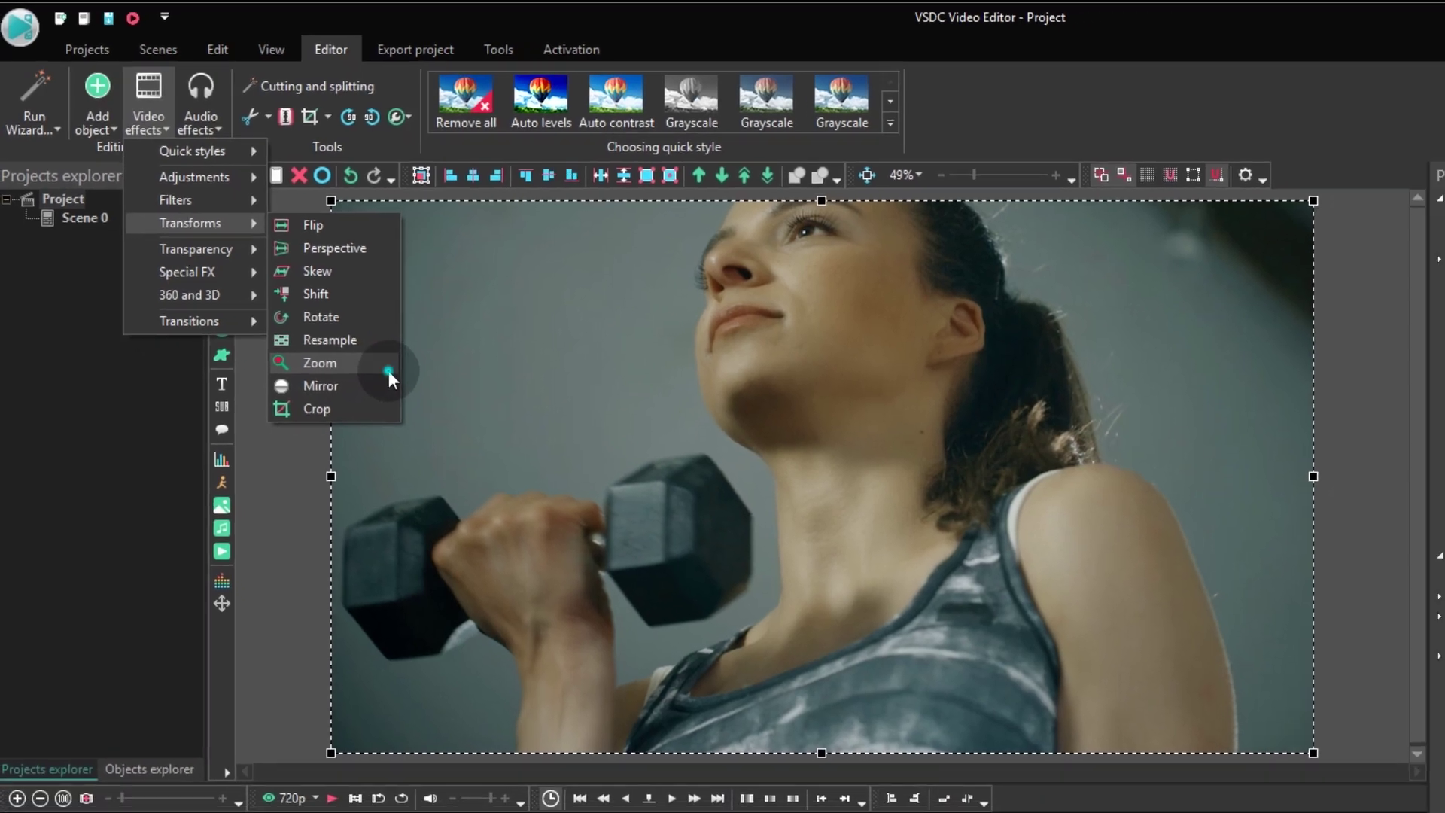
pyautogui.click(399, 392)
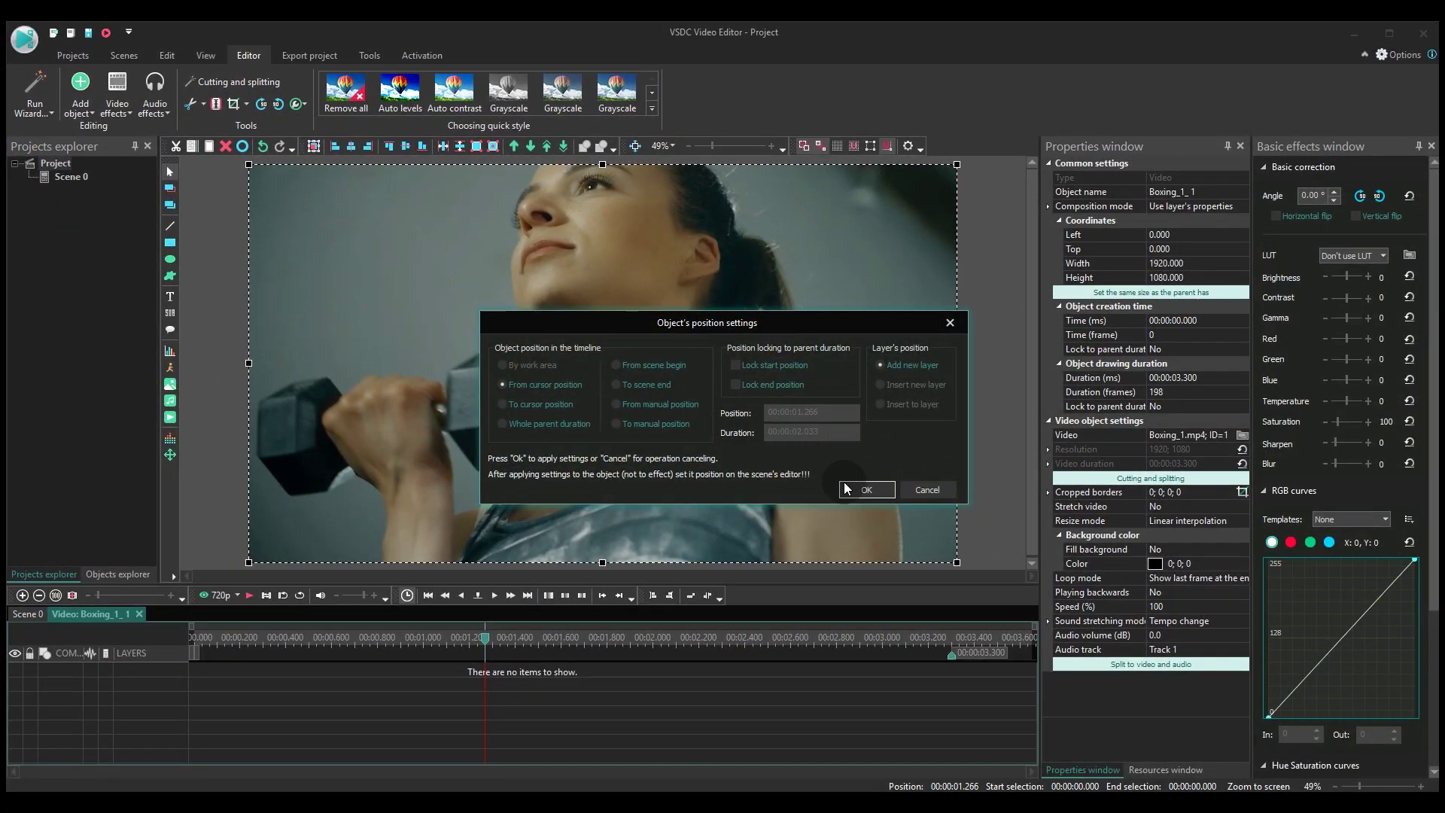
pyautogui.click(849, 487)
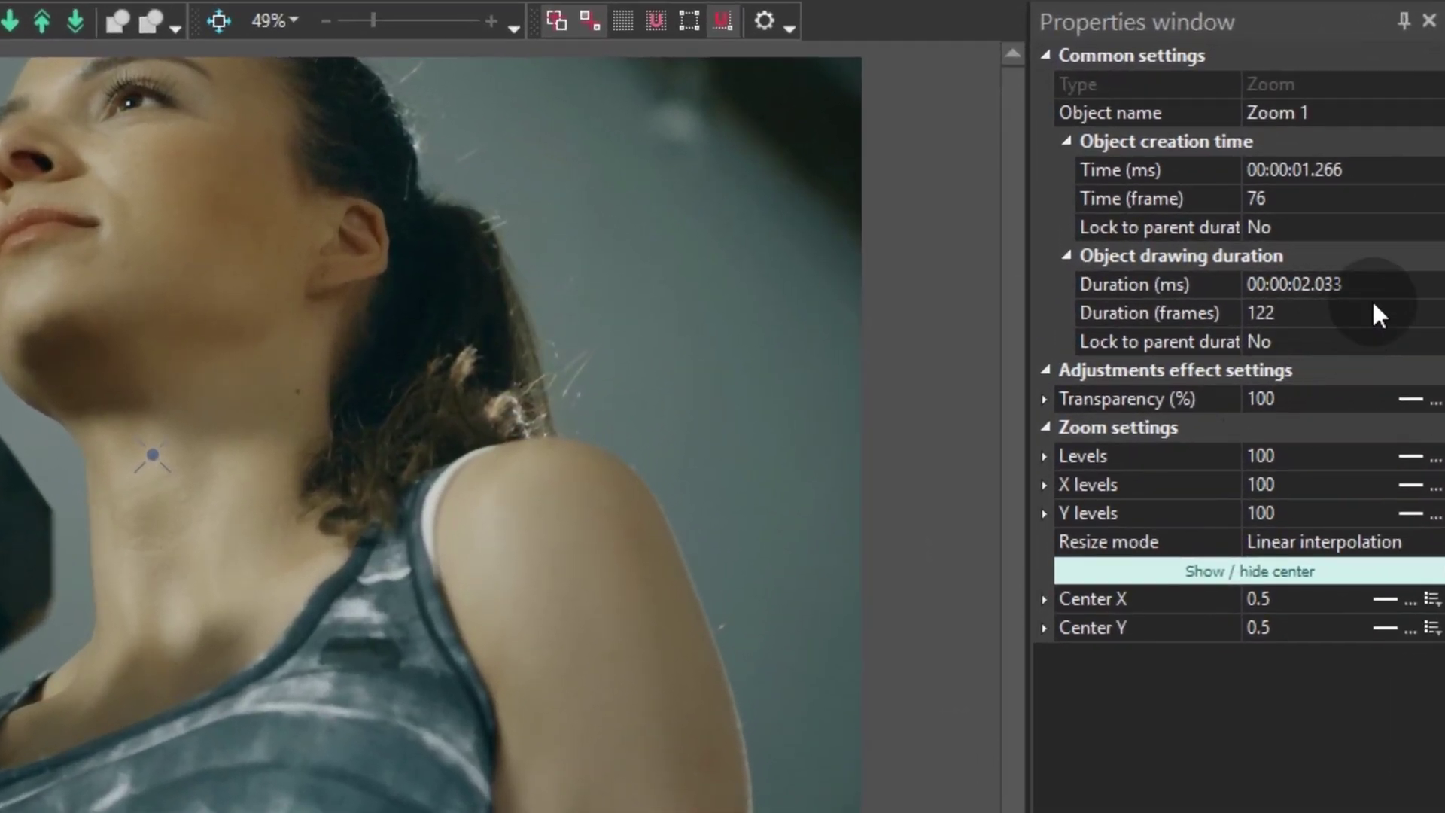
# Set Zoom 1's duration to 00:00:01.000 and make its Levels change gradually
pyautogui.click(1384, 283)
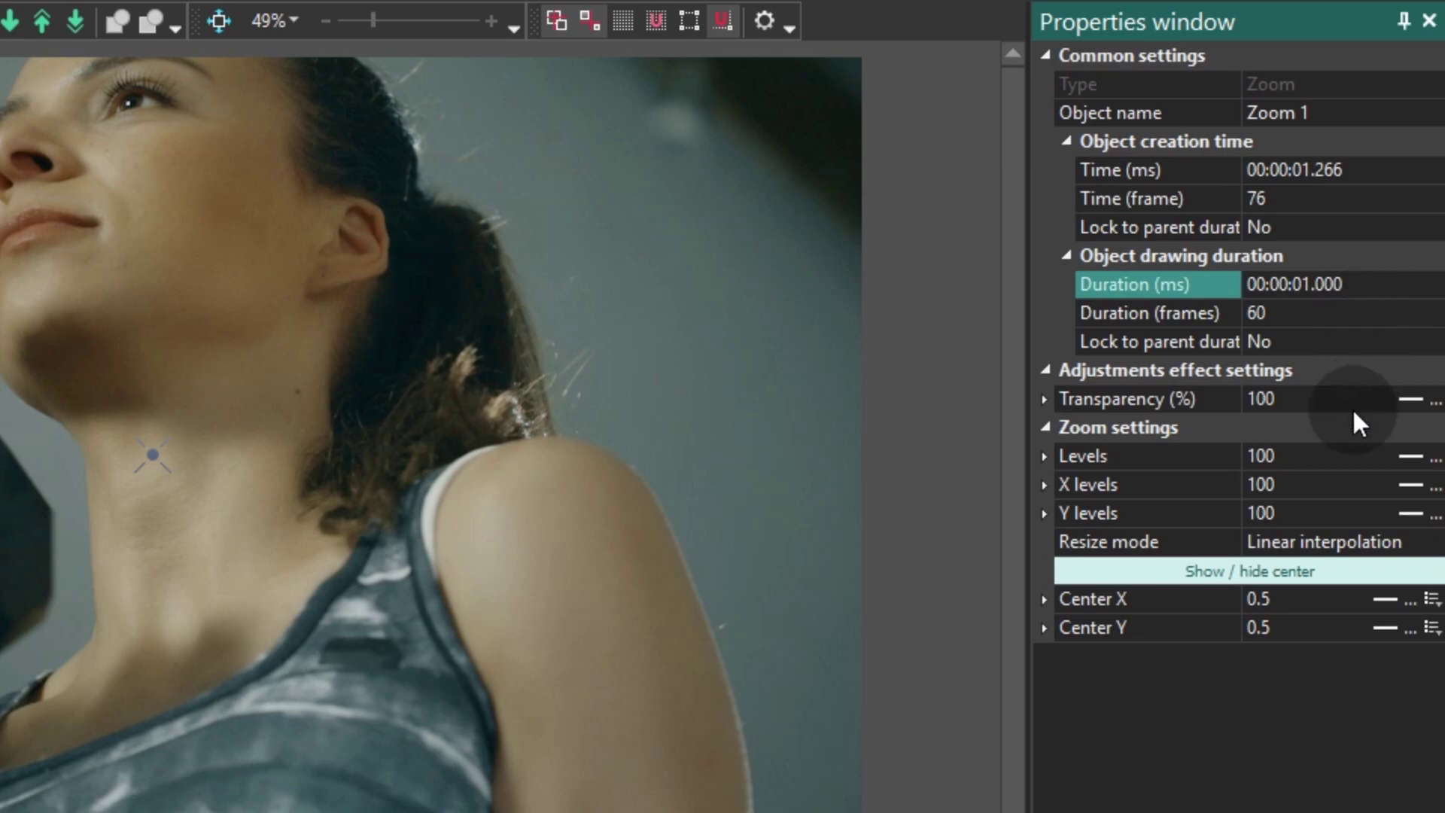
pyautogui.click(1413, 458)
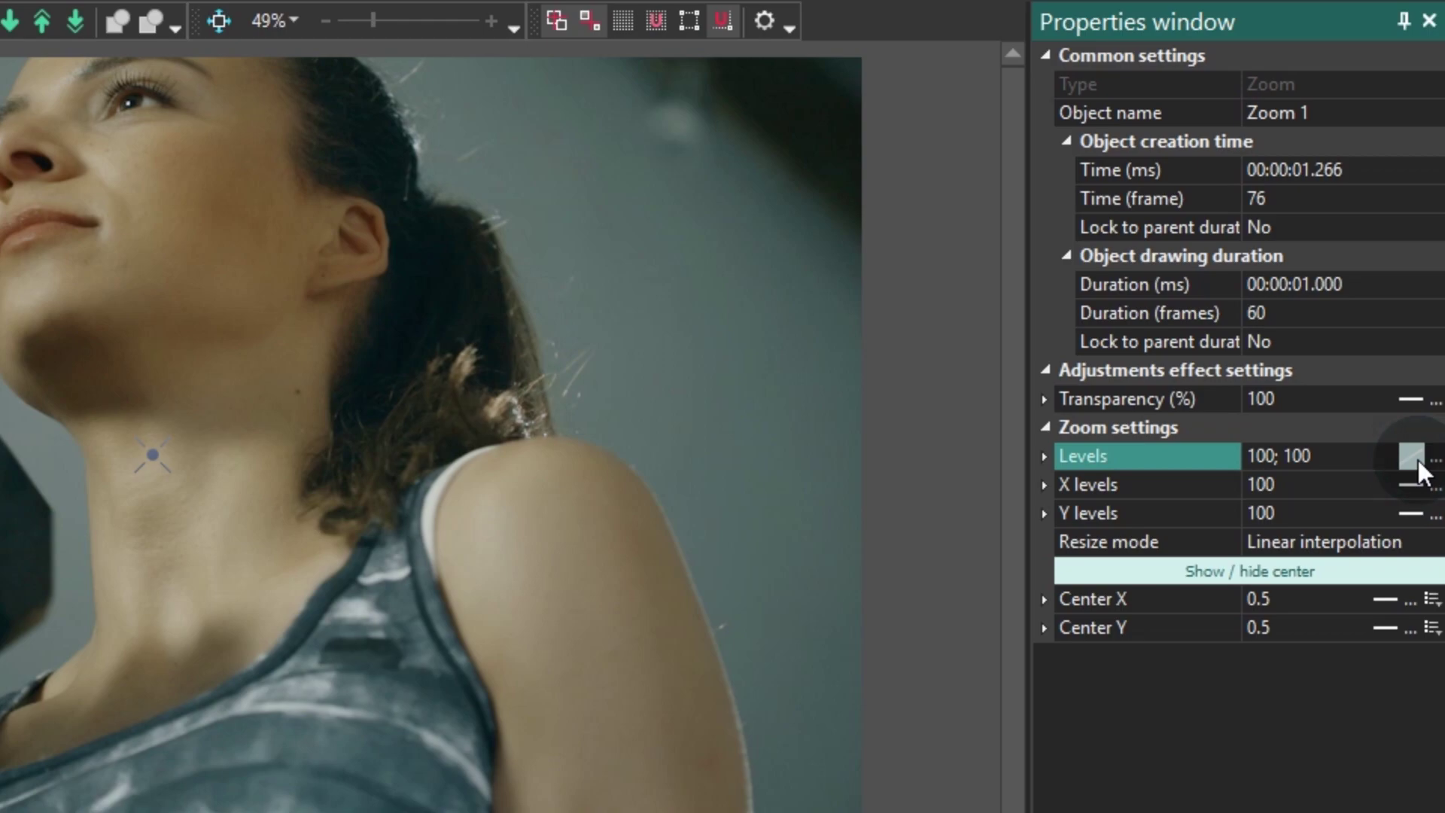
# Set Zoom 1's ending Levels value to 120 and move it to end at 00:03.300
pyautogui.click(1310, 456)
pyautogui.doubleClick(1297, 456)
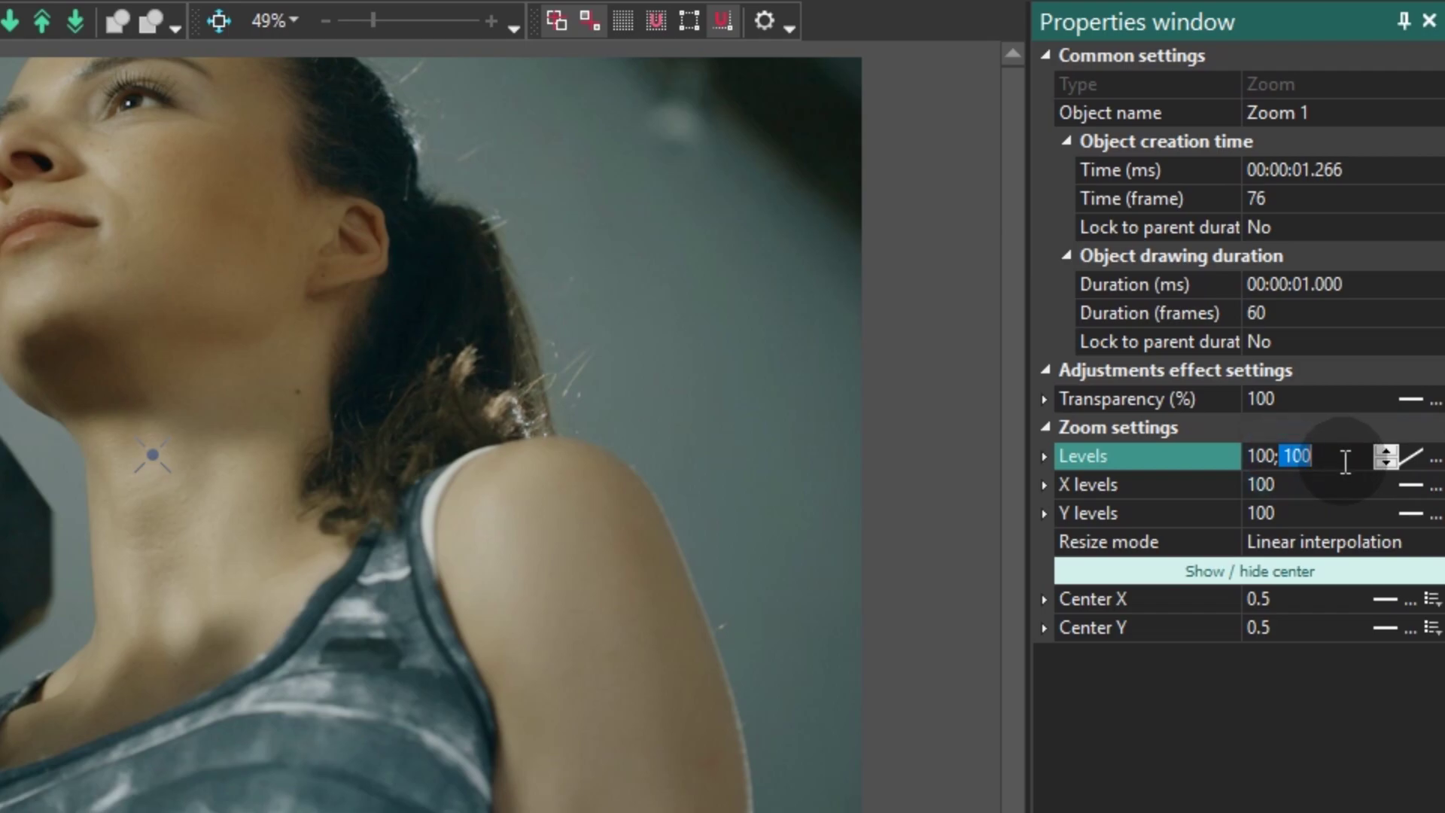
pyautogui.write('120')
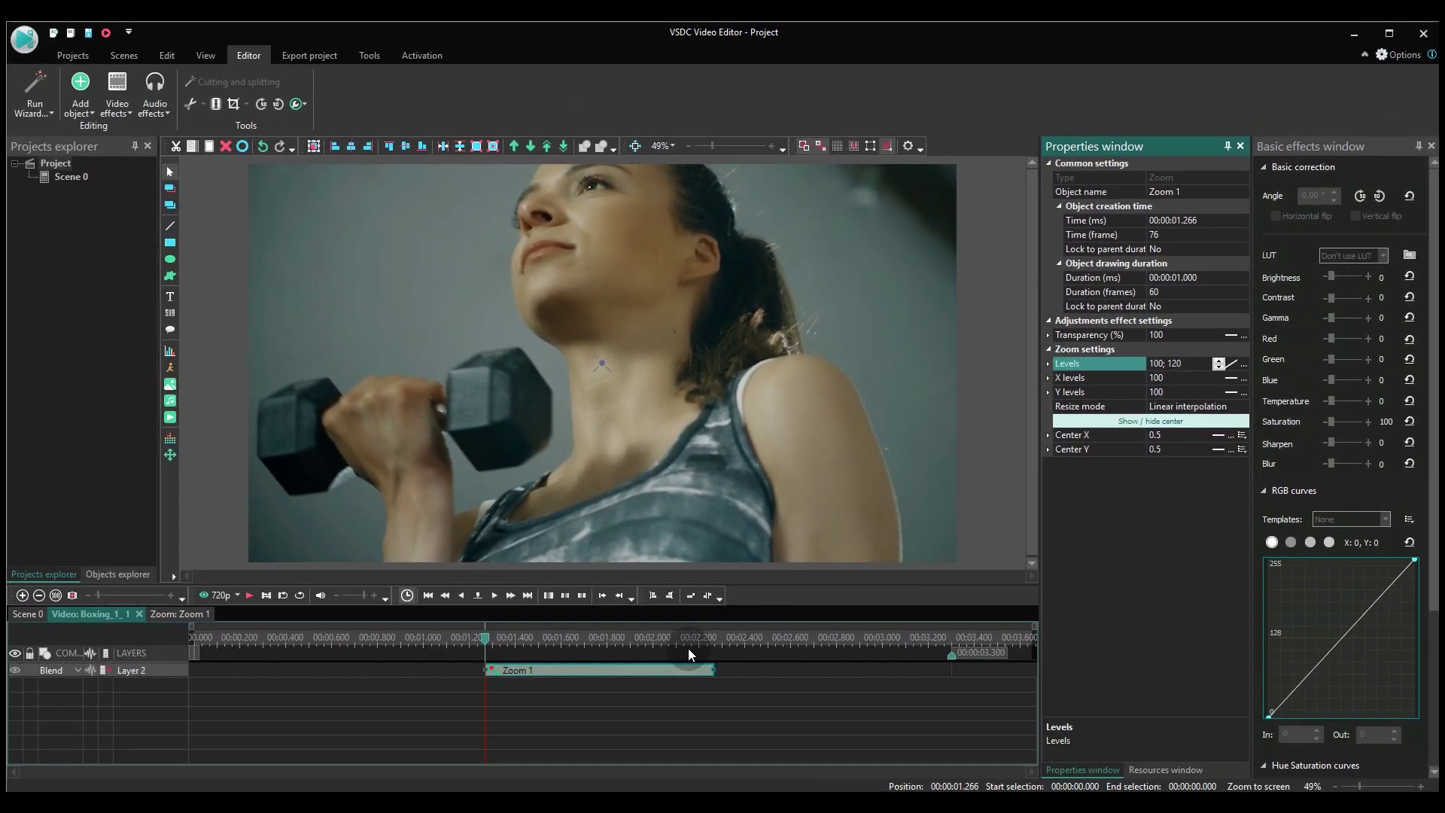
pyautogui.moveTo(644, 672); pyautogui.dragTo(877, 675)
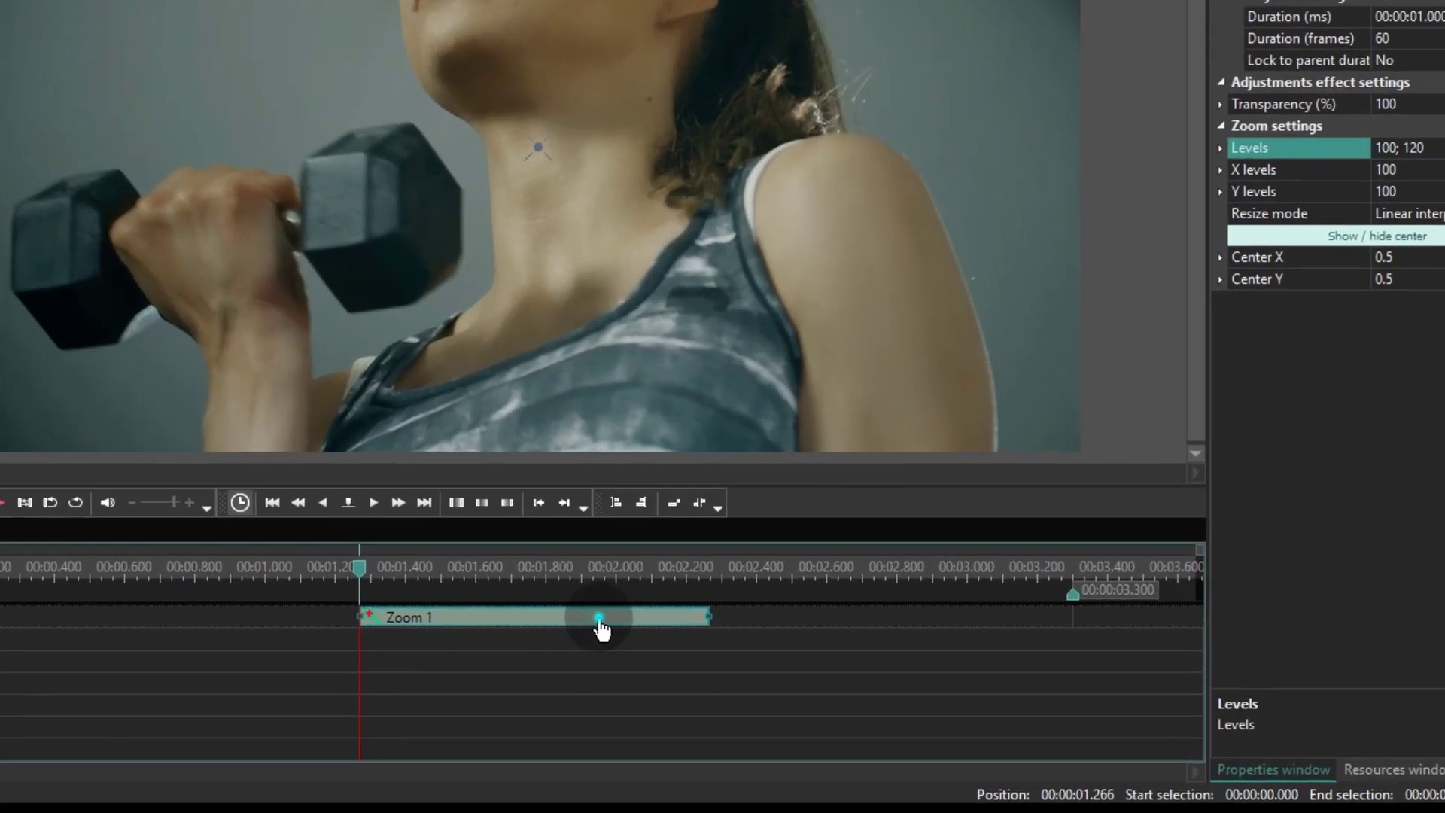
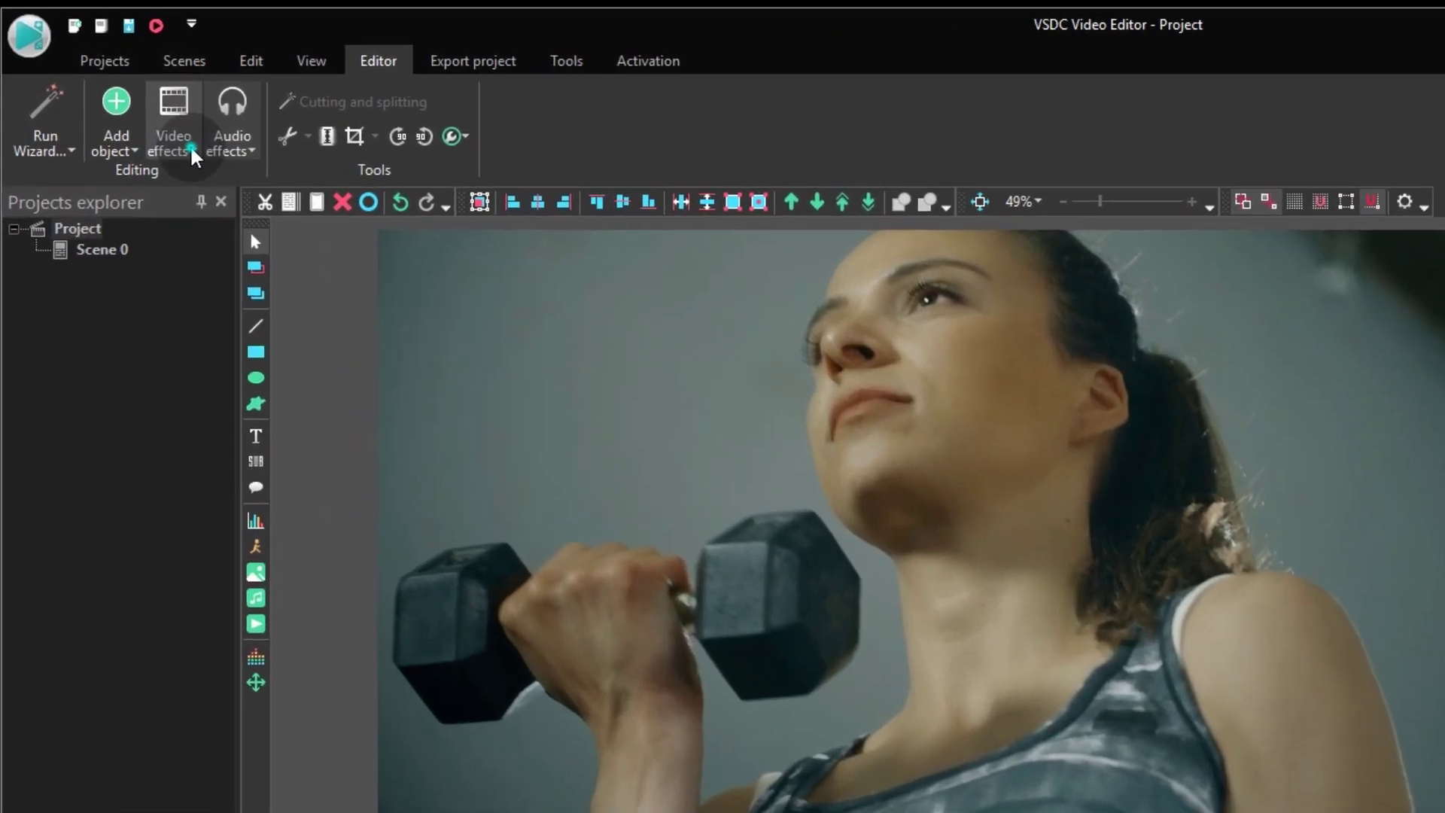
# Add a Transition FadeOut effect at 2.3 s with duration 00:00:01.000, aligned with Zoom
pyautogui.click(128, 114)
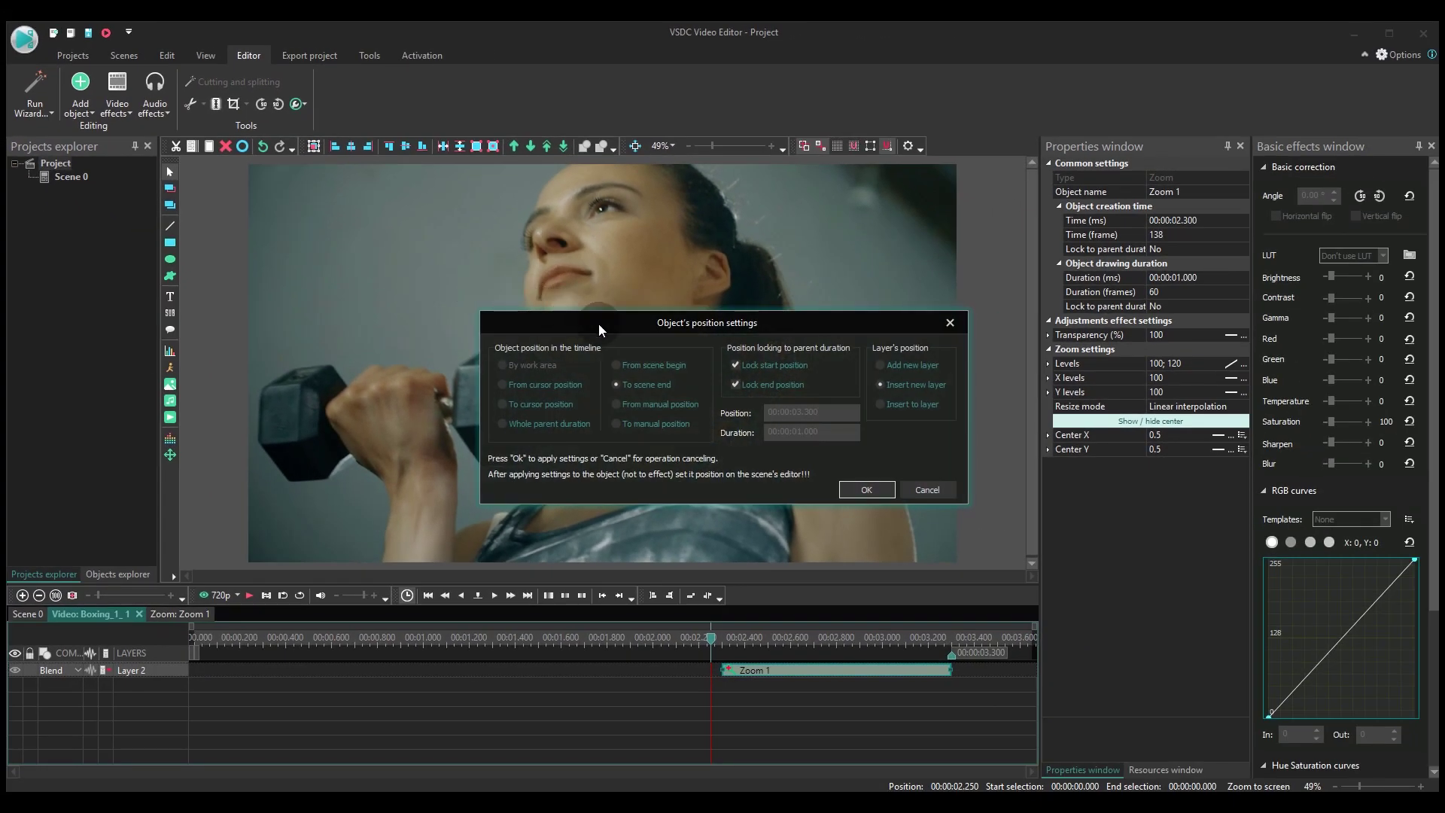
pyautogui.click(859, 489)
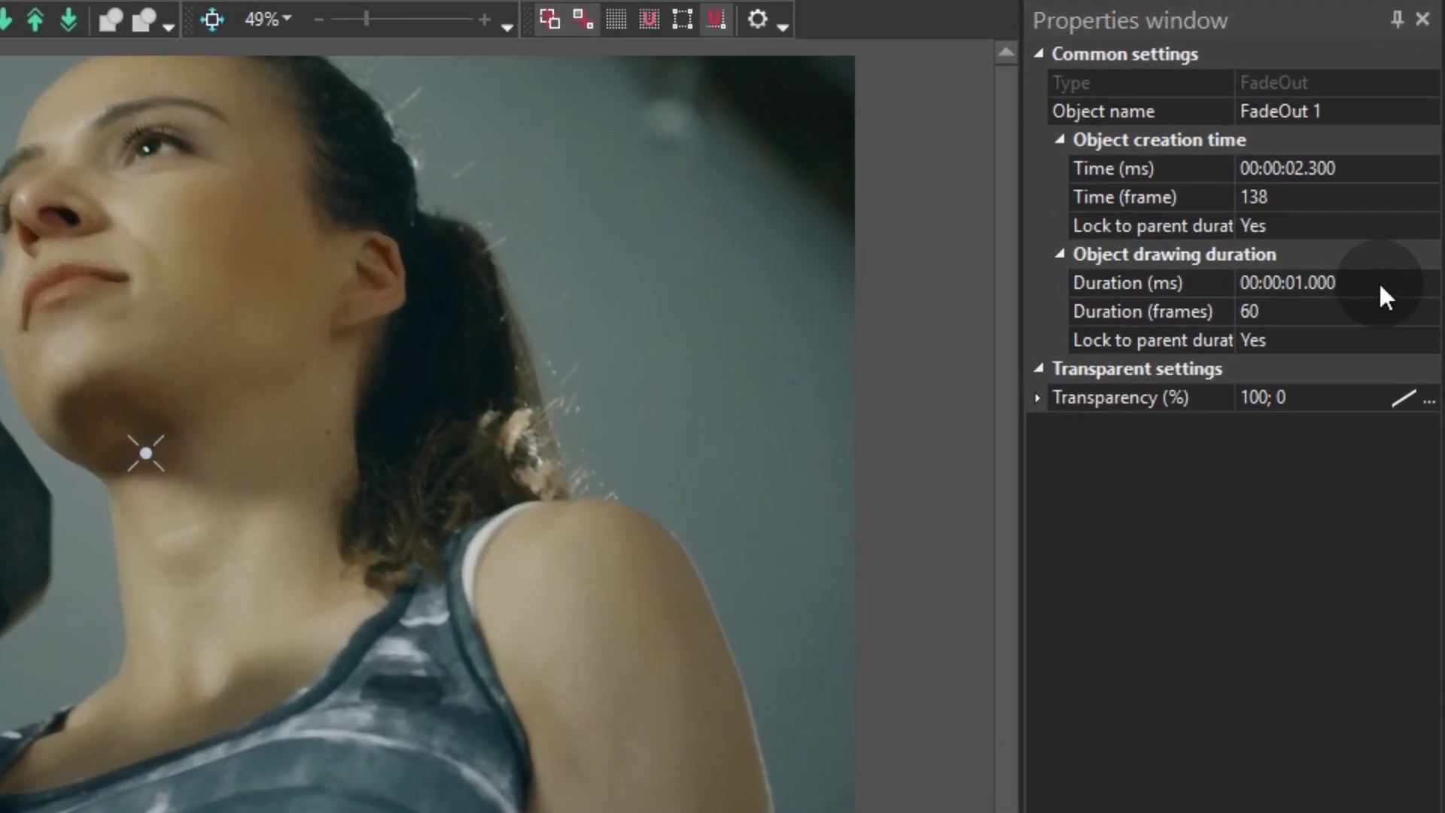
pyautogui.click(1379, 282)
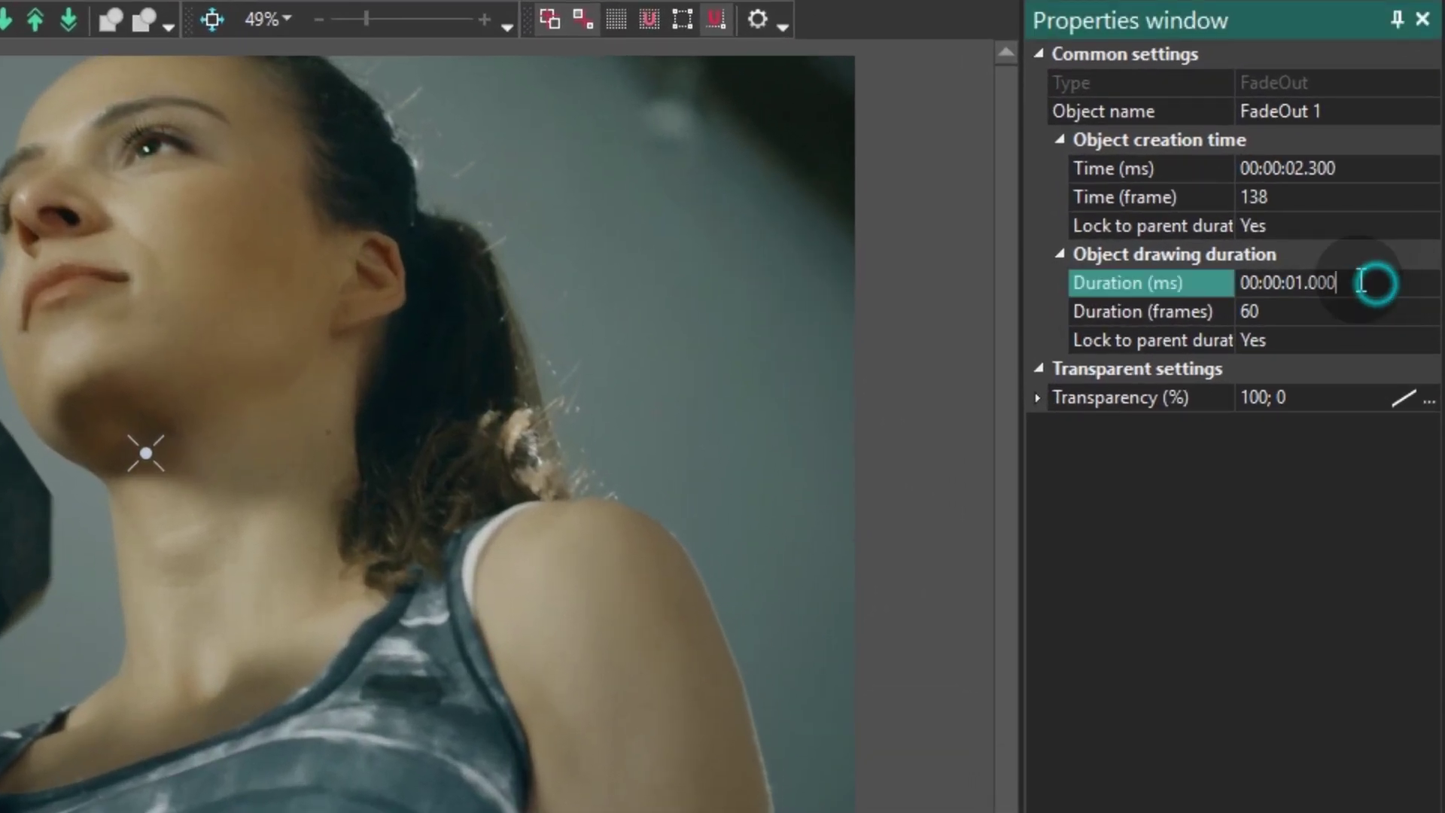
pyautogui.moveTo(1389, 282); pyautogui.dragTo(1278, 284)
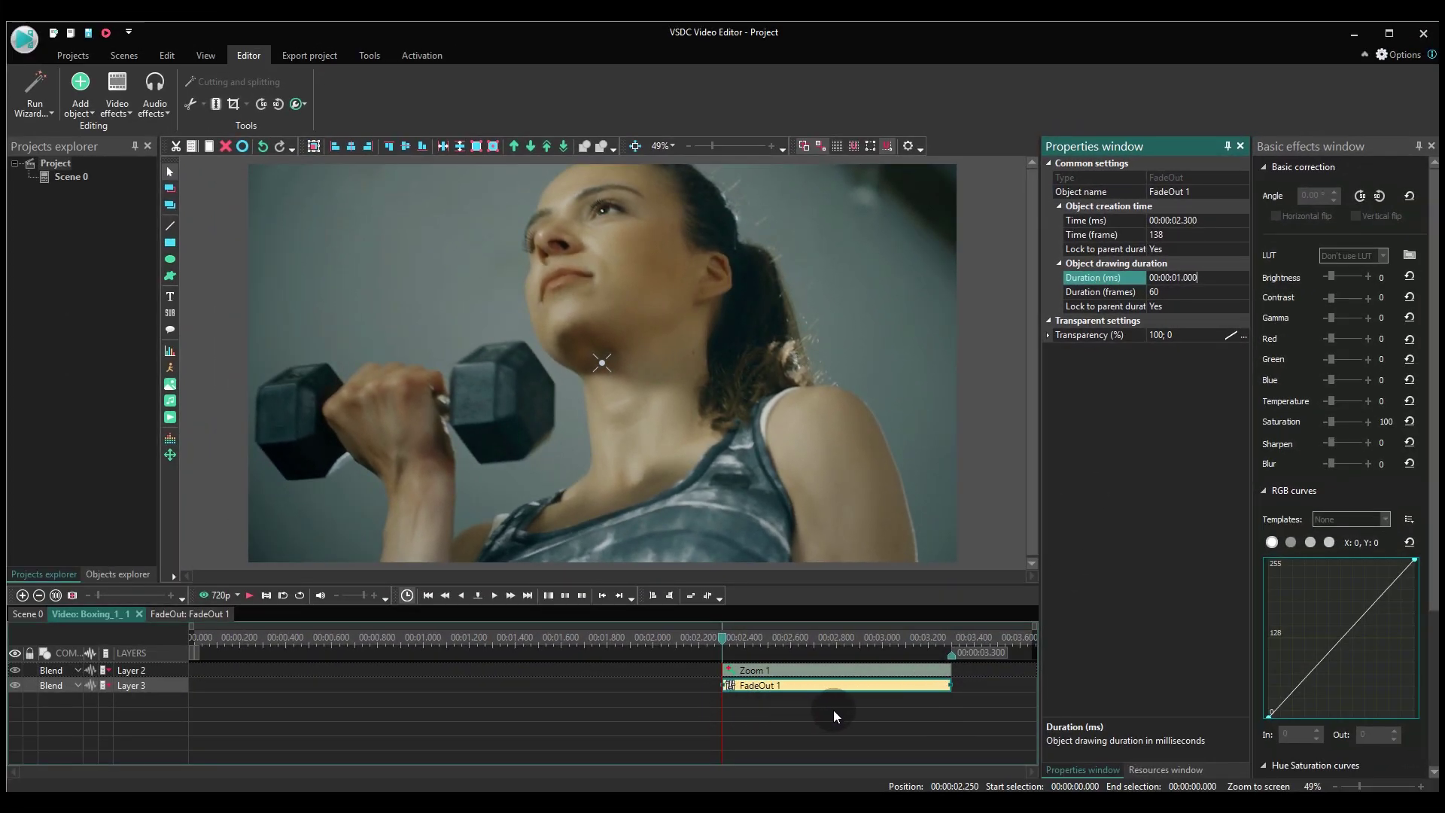
# Play back the zoom-and-fade ending from just before the effects
pyautogui.click(674, 648)
pyautogui.press('space')
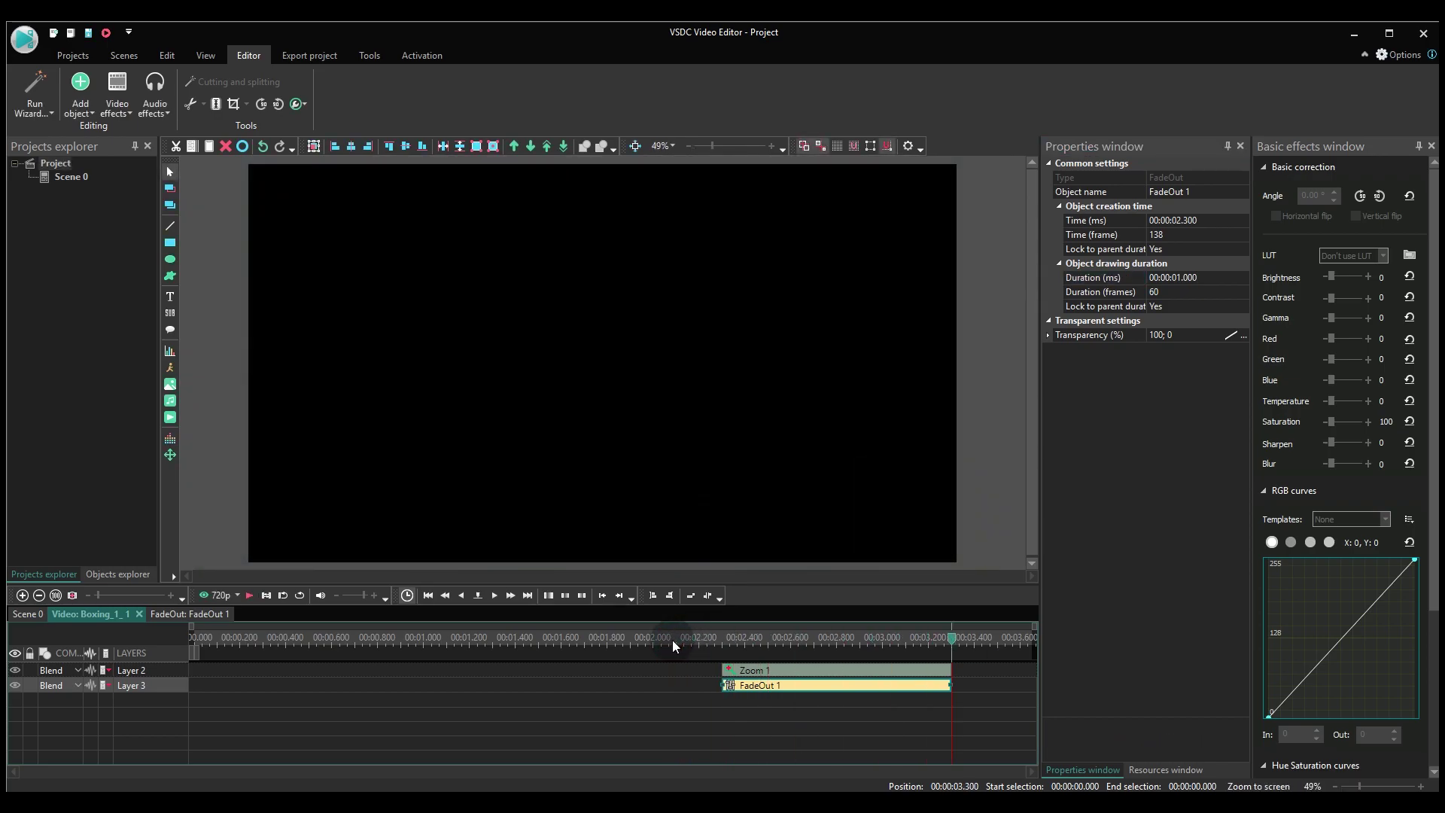
pyautogui.click(673, 641)
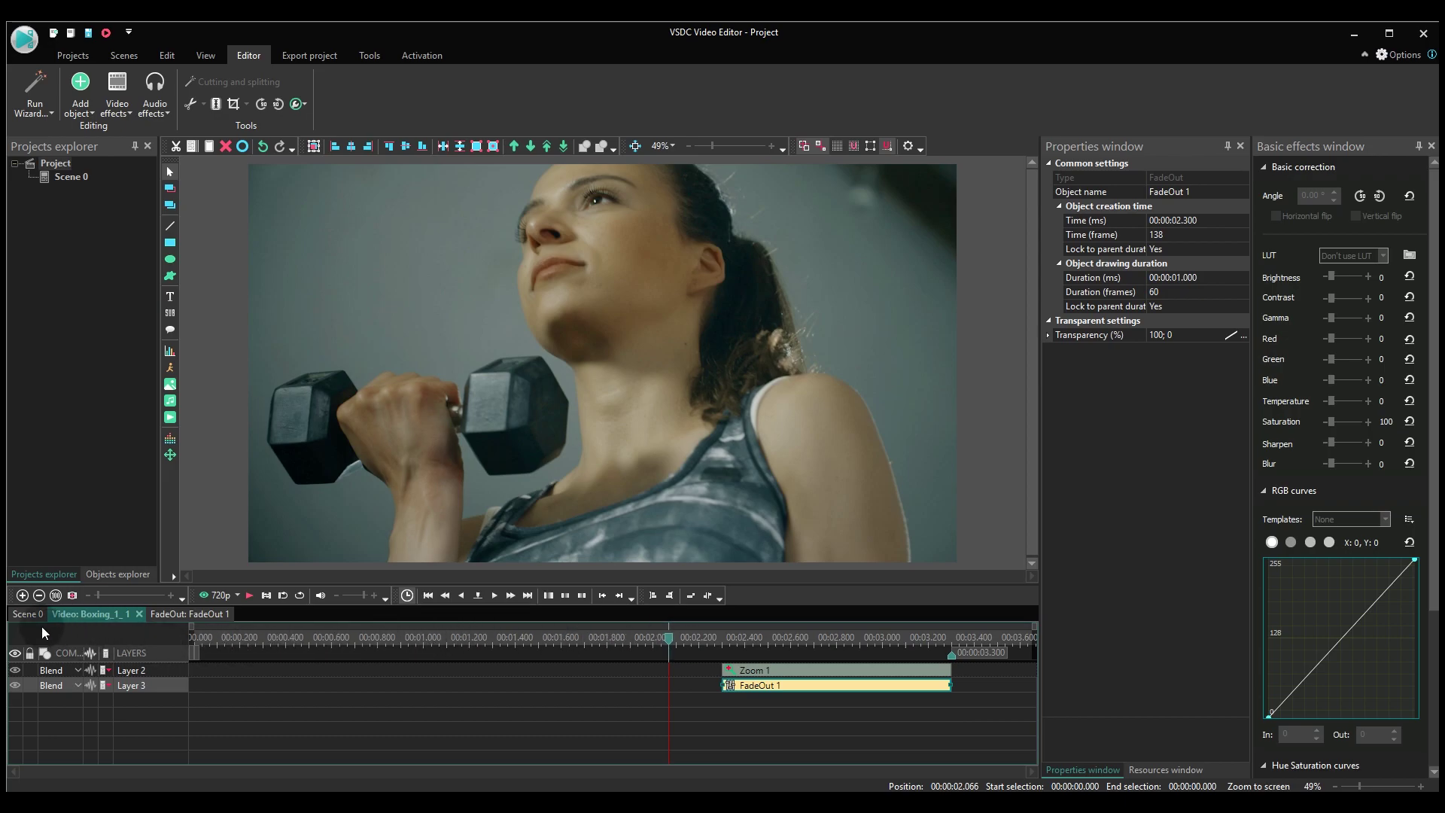
# Back in Scene 0, play the scene from about 1.78 s
pyautogui.click(28, 614)
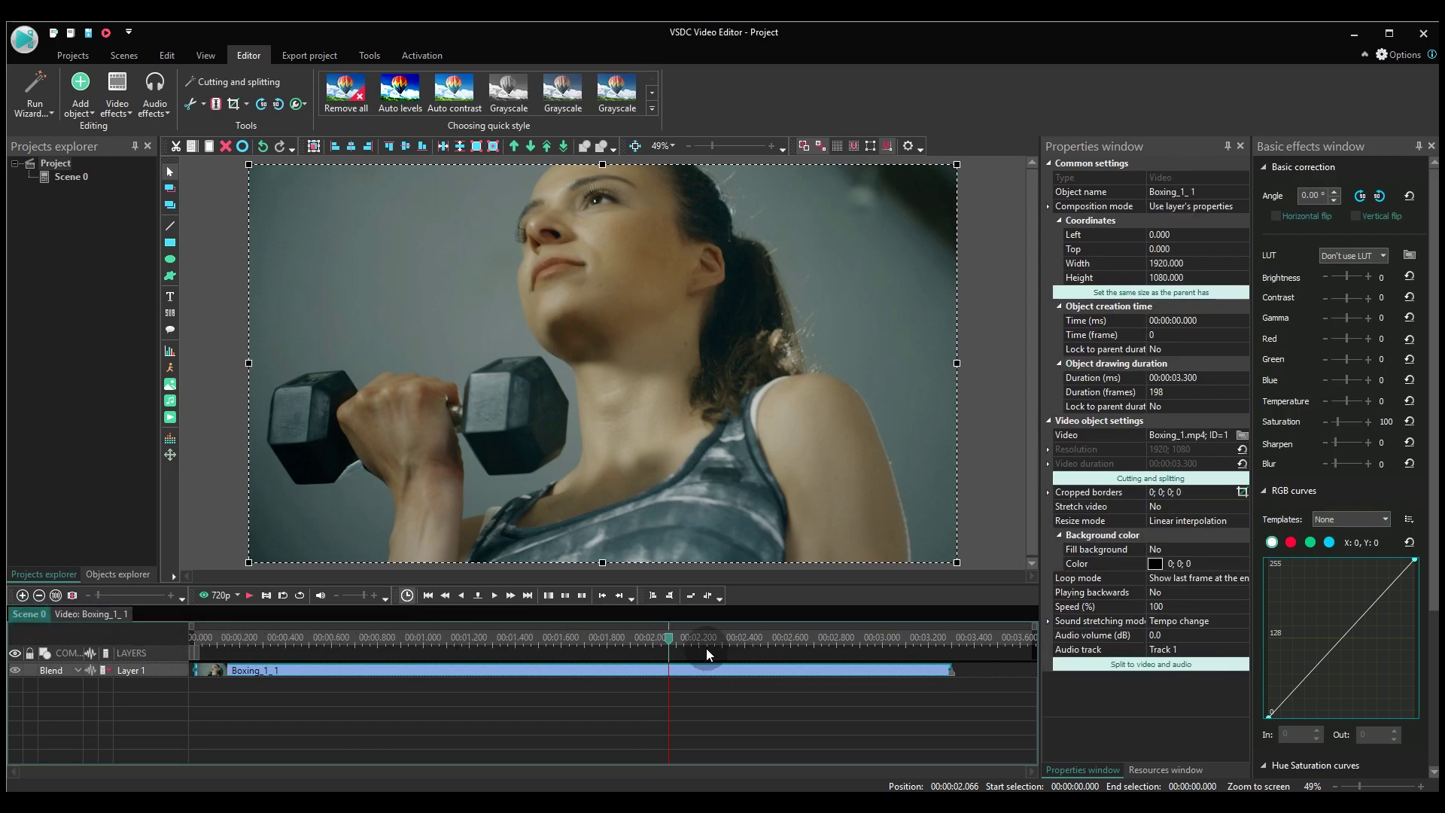
pyautogui.click(603, 639)
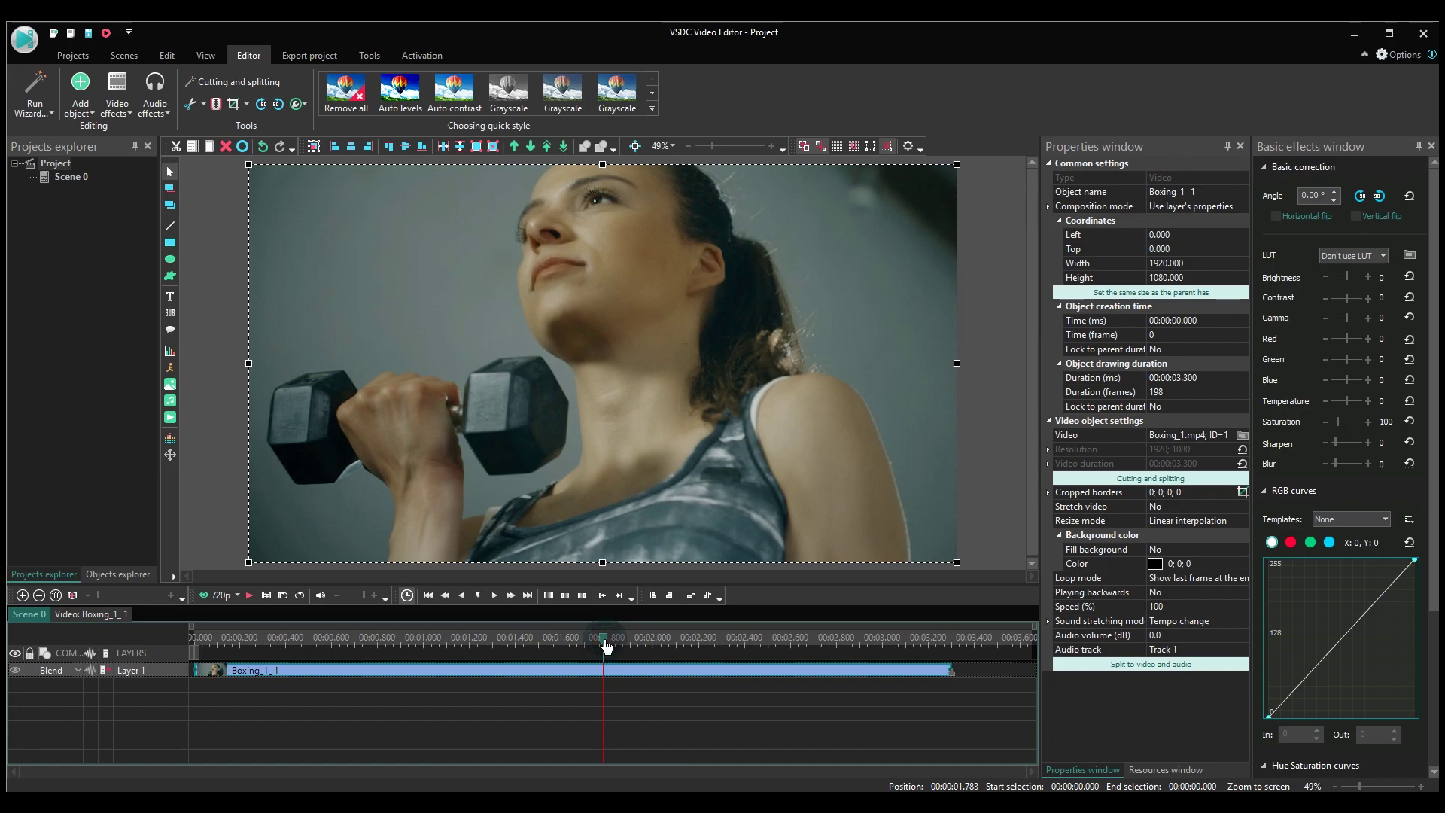
pyautogui.press('space')
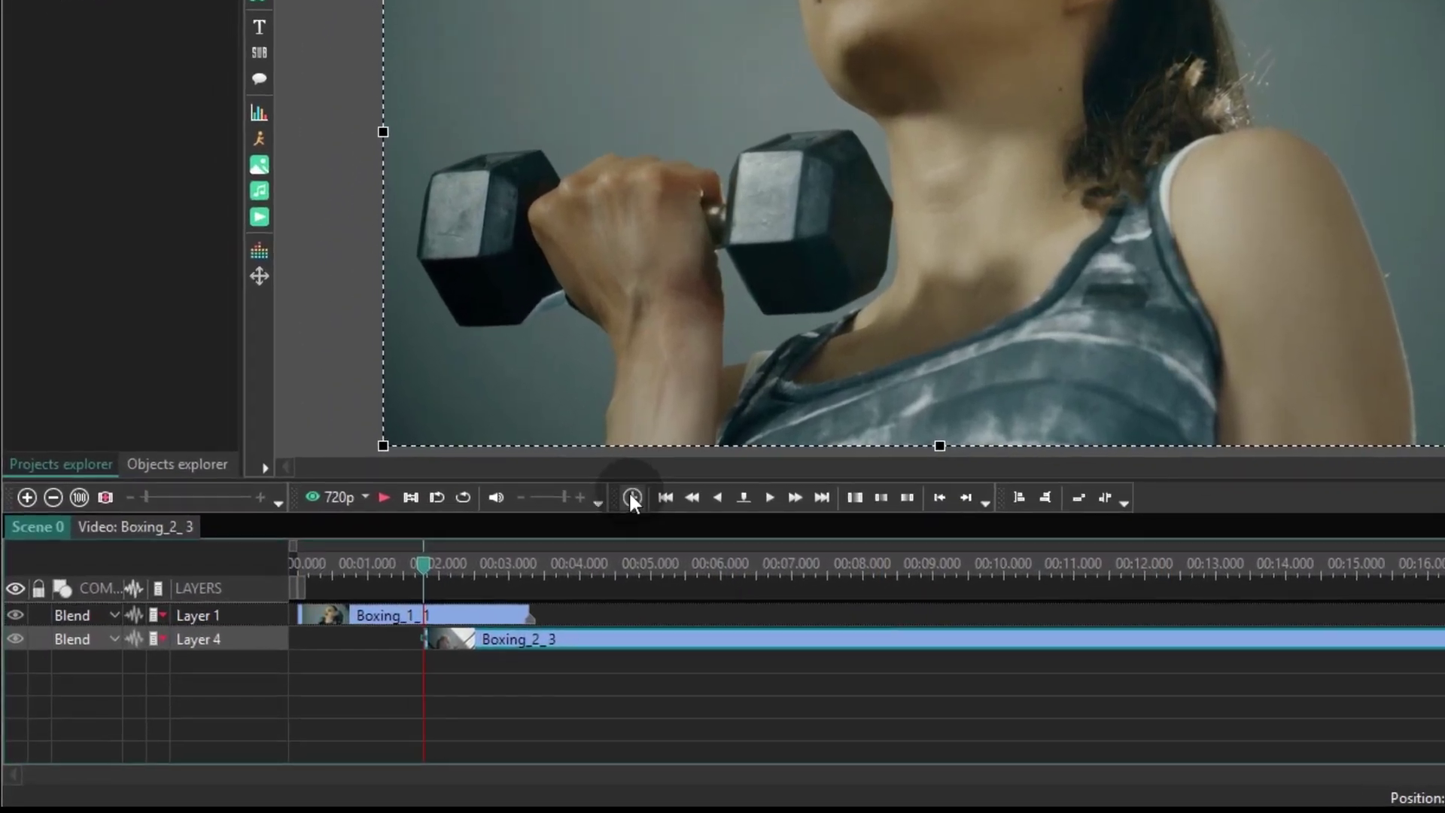
# Check the effect timing inside Boxing_1_1 around 2.4 s
pyautogui.click(611, 585)
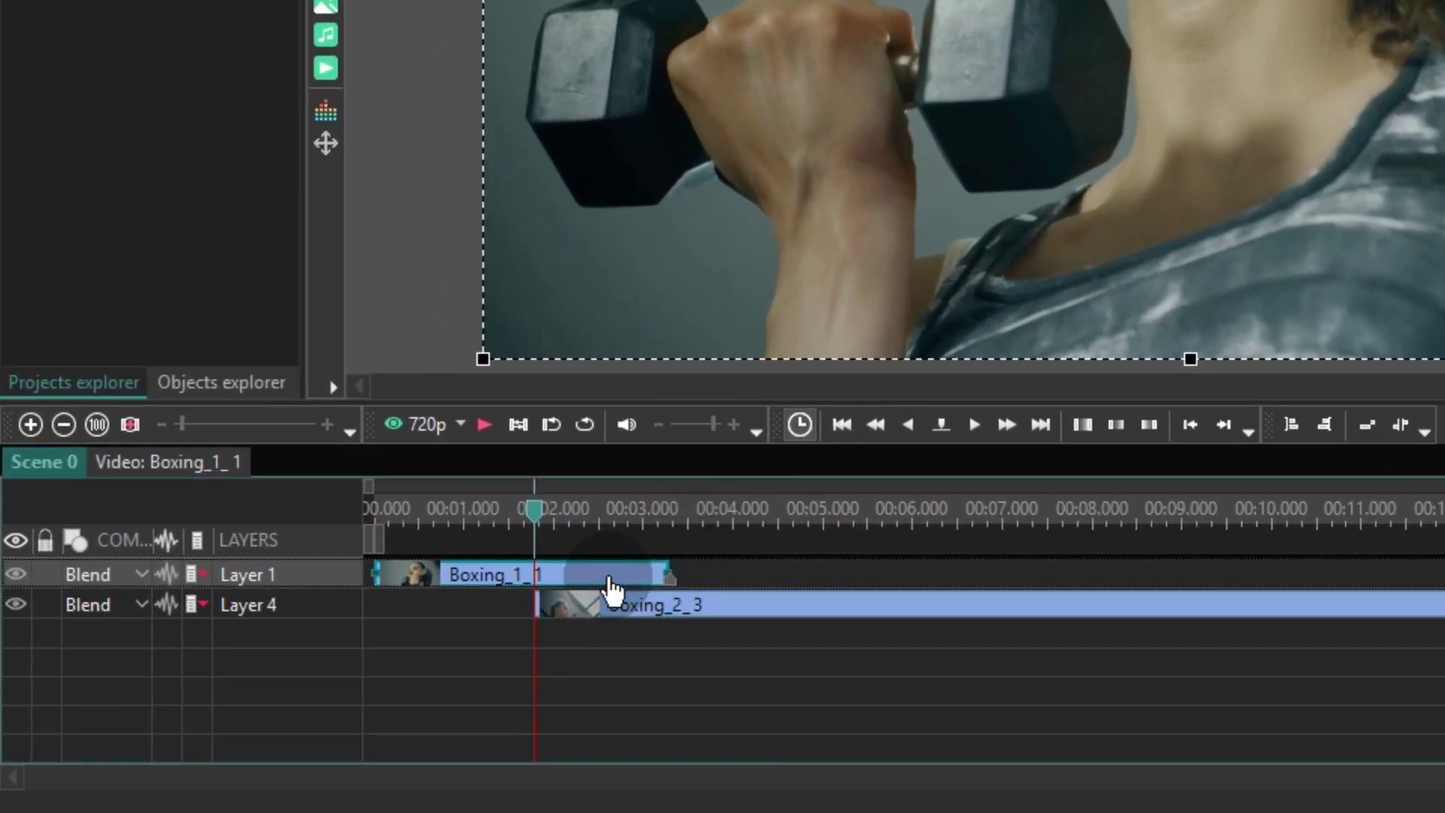
pyautogui.doubleClick(612, 586)
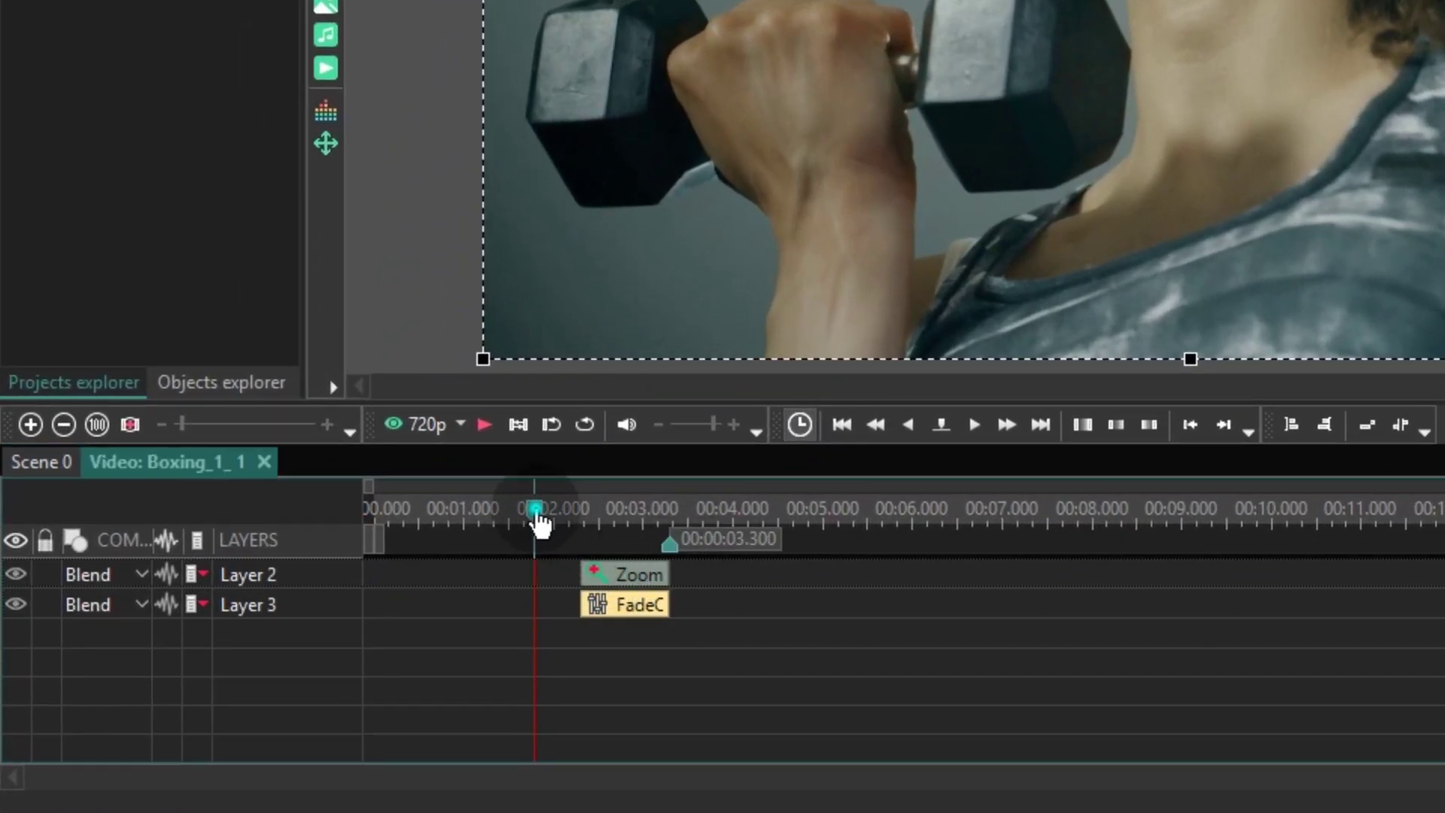
pyautogui.moveTo(535, 519); pyautogui.dragTo(585, 521)
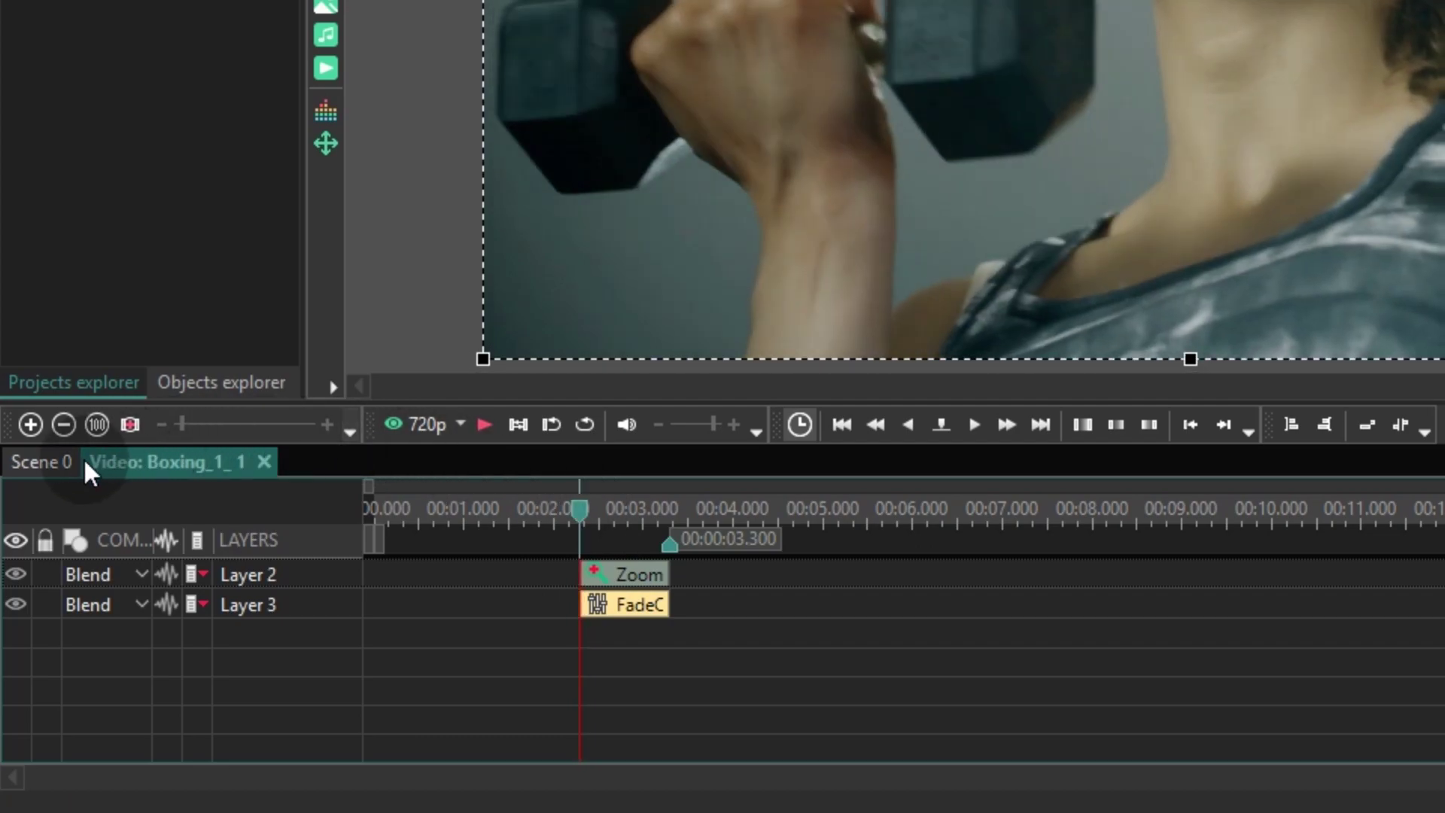
# In Scene 0, move Boxing_2_3 to start at 2.283 s and trim it to about 2.8 s
pyautogui.click(52, 461)
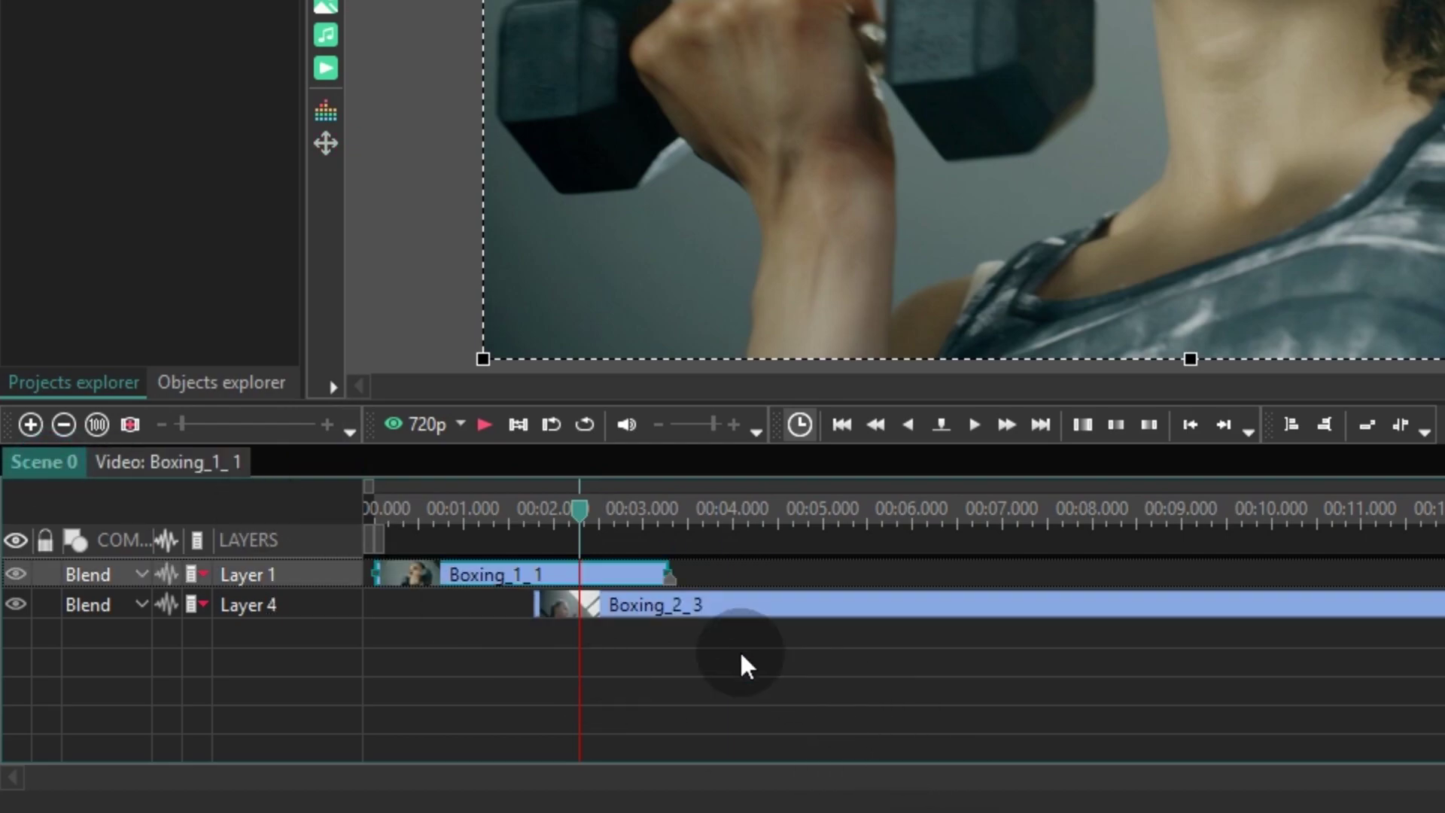
pyautogui.moveTo(602, 613); pyautogui.dragTo(638, 619)
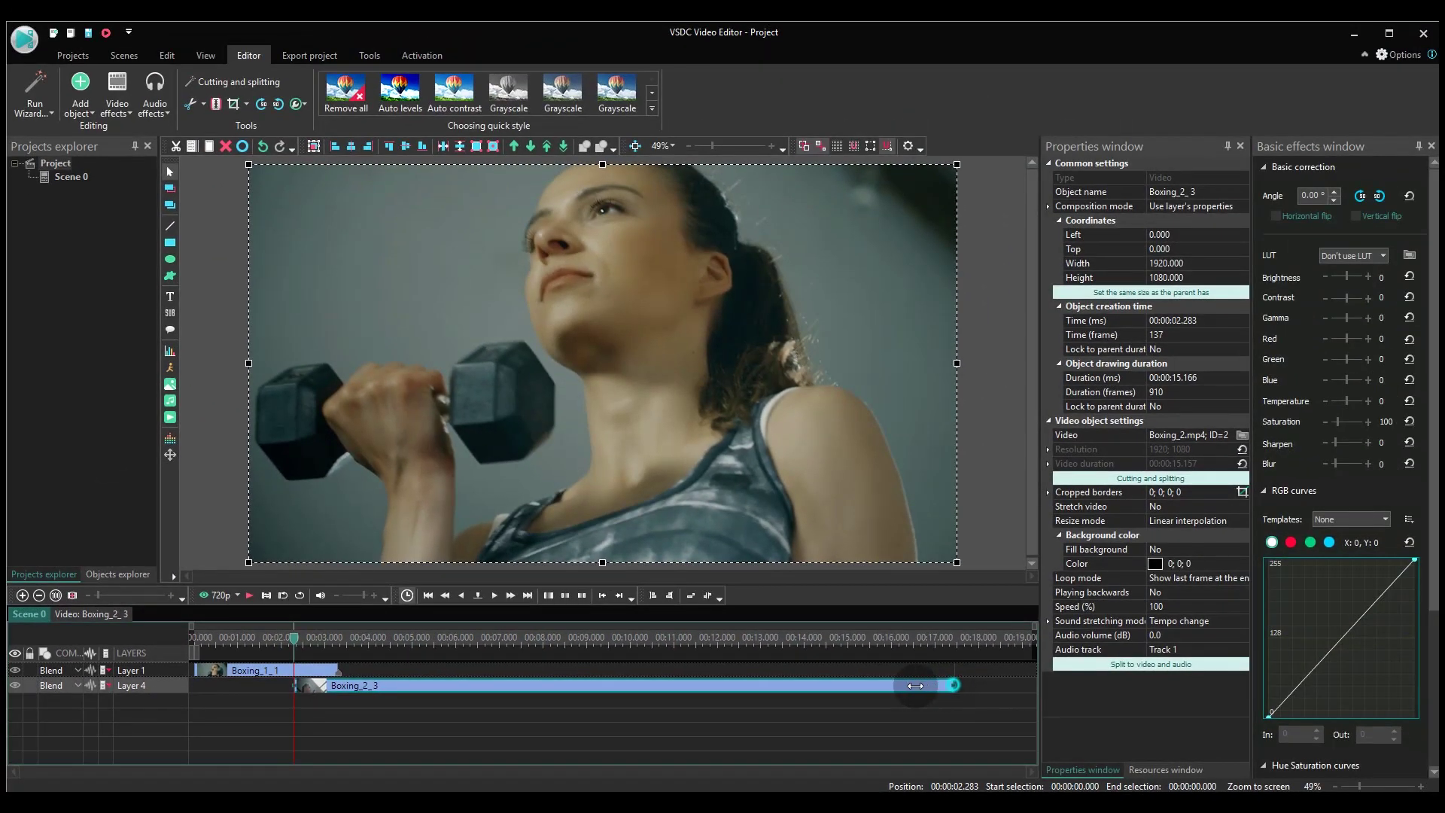
pyautogui.moveTo(1226, 671); pyautogui.dragTo(423, 692)
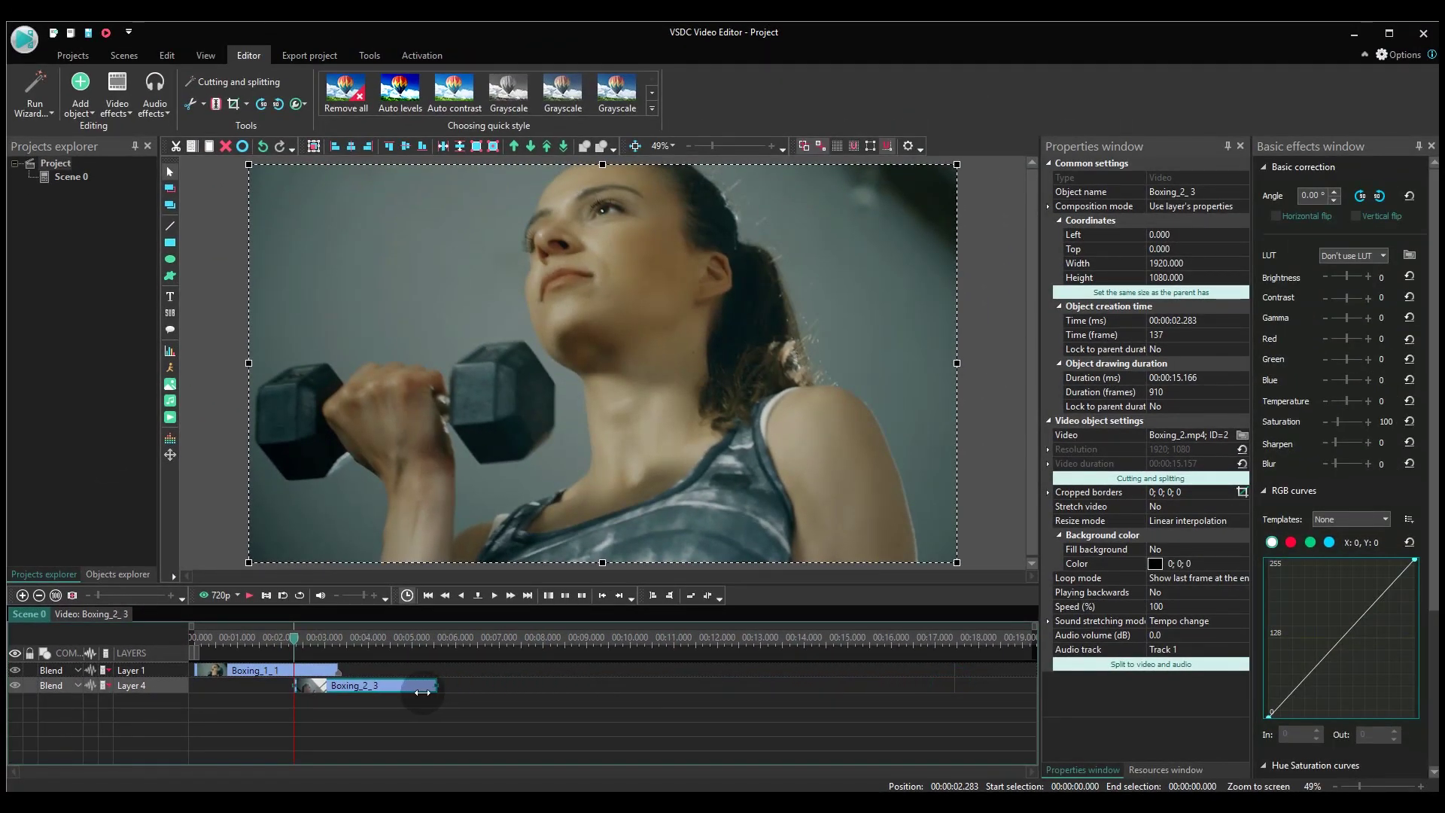
pyautogui.scroll(3, 412, 712)
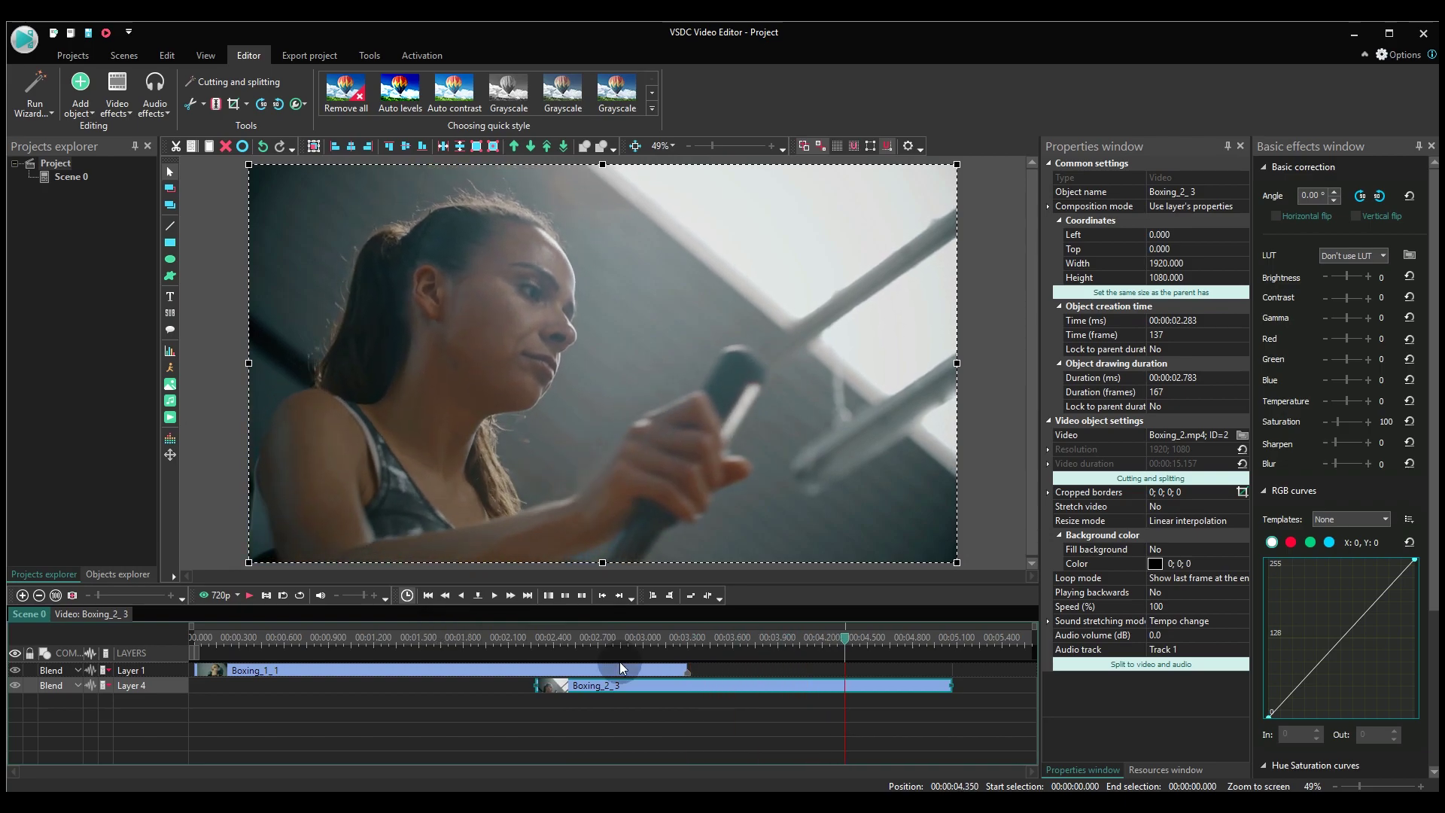
# Draw a centred text box reading 'stay blessed, never stressed' on two lines
pyautogui.click(873, 670)
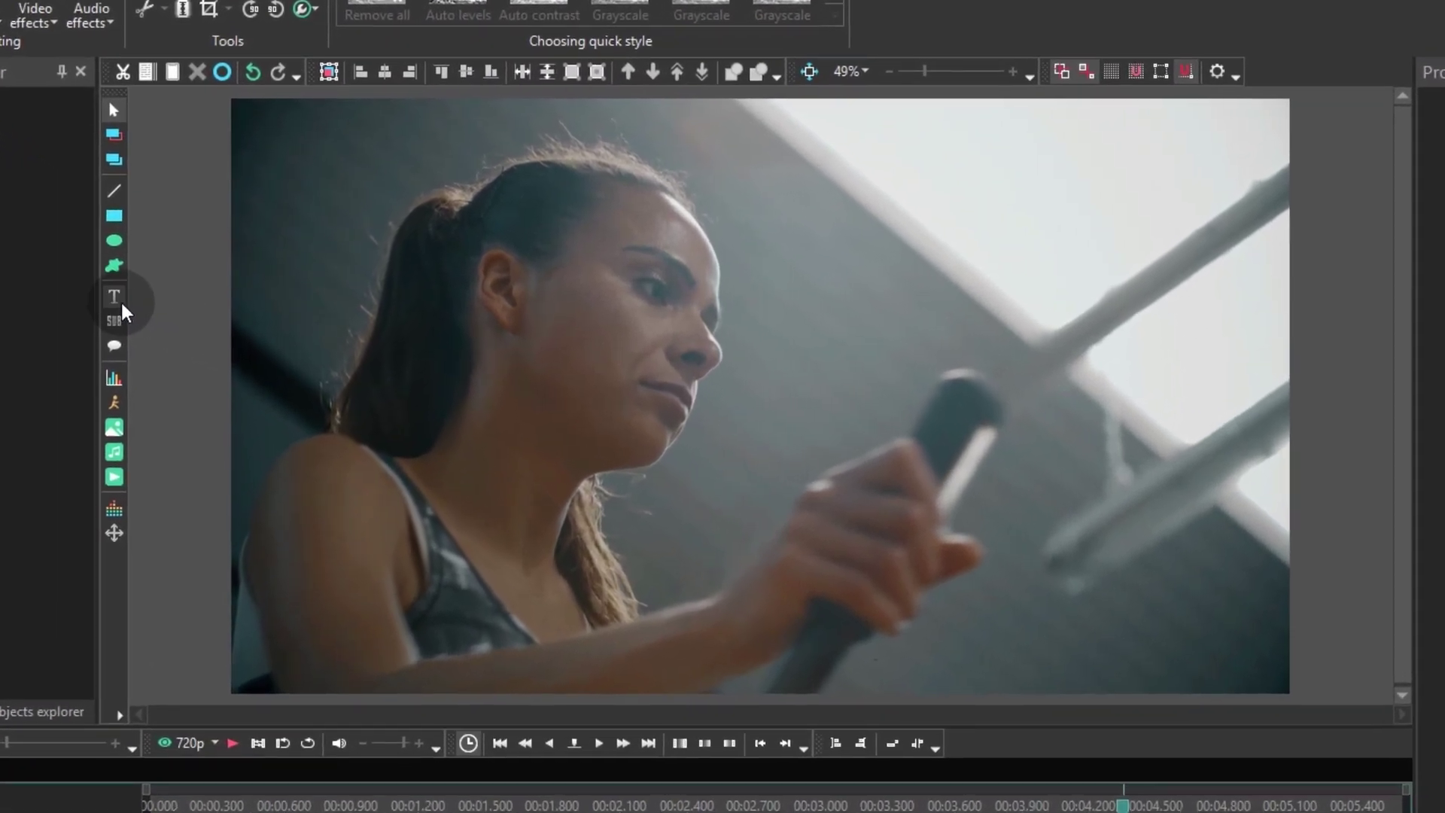
pyautogui.click(132, 296)
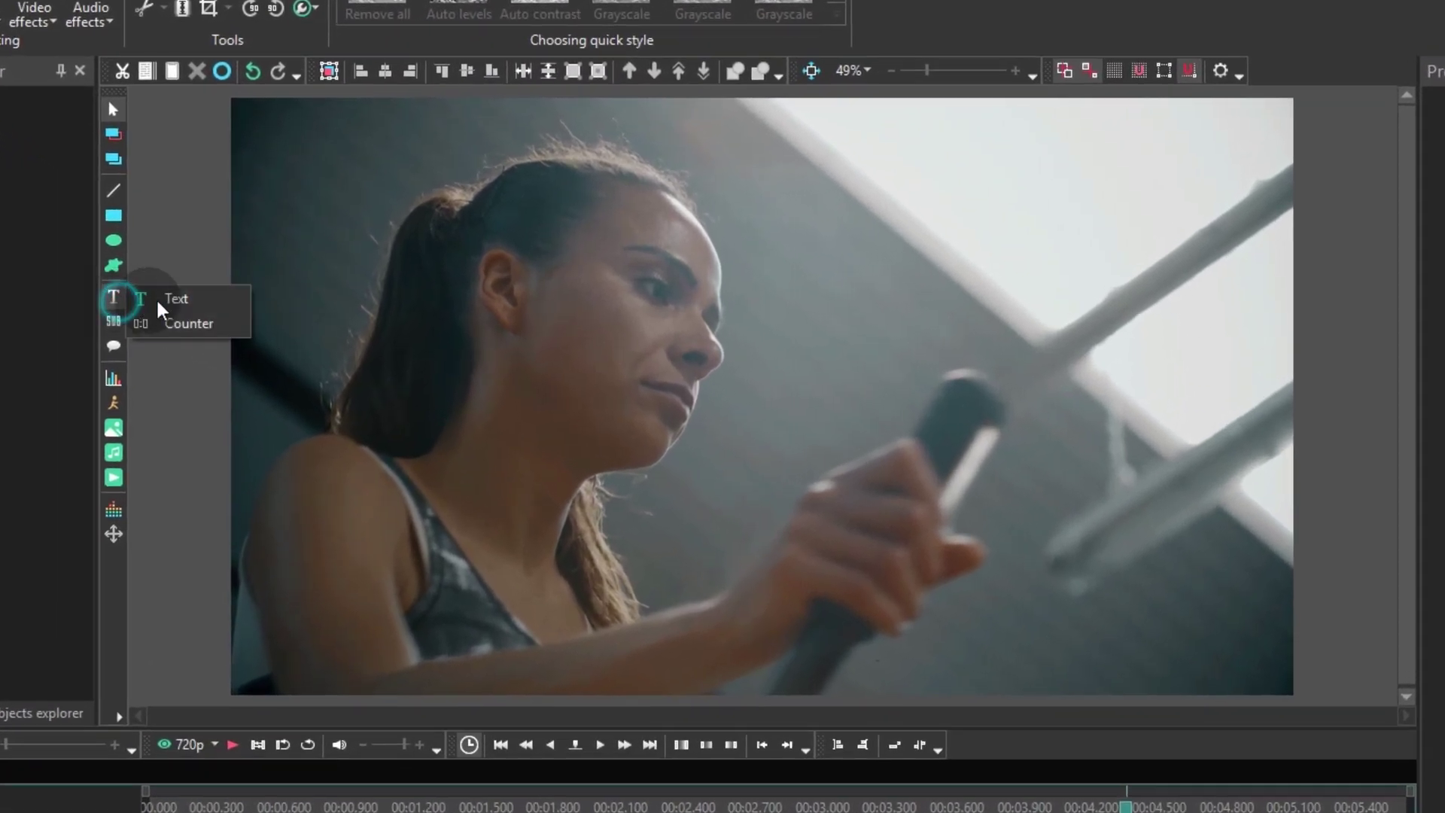
pyautogui.click(192, 298)
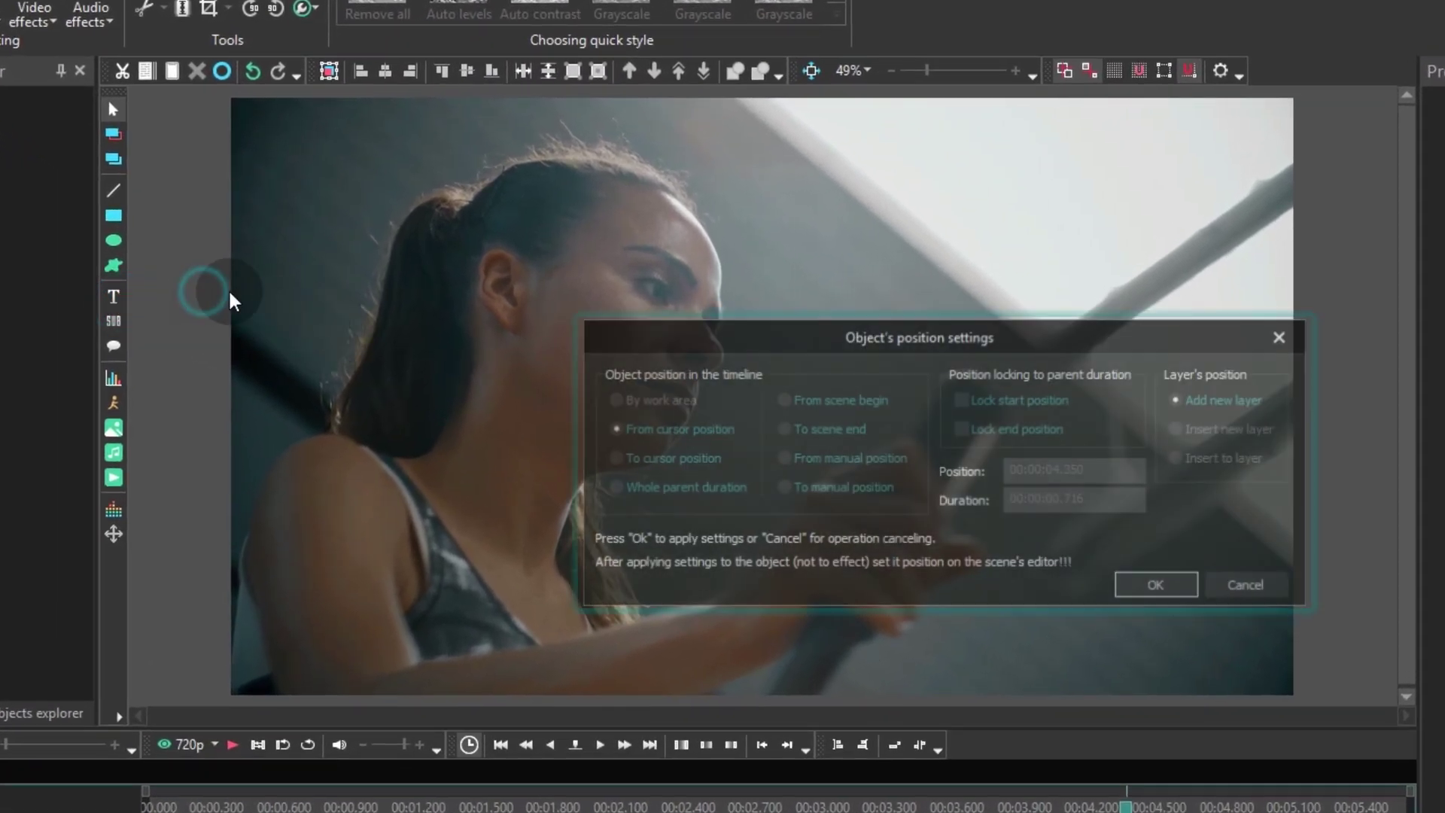
pyautogui.click(1158, 585)
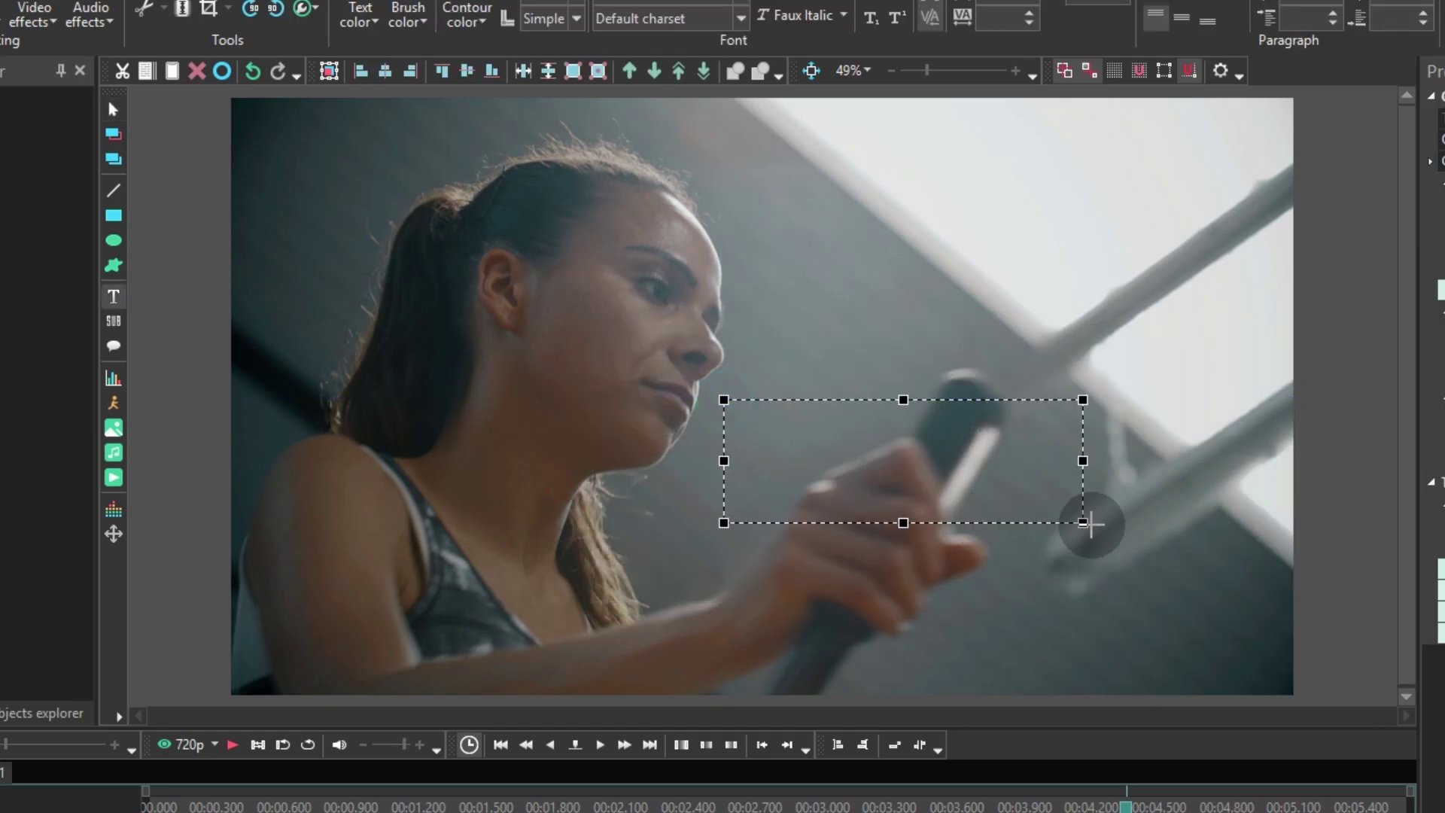
pyautogui.moveTo(723, 400); pyautogui.dragTo(1132, 536)
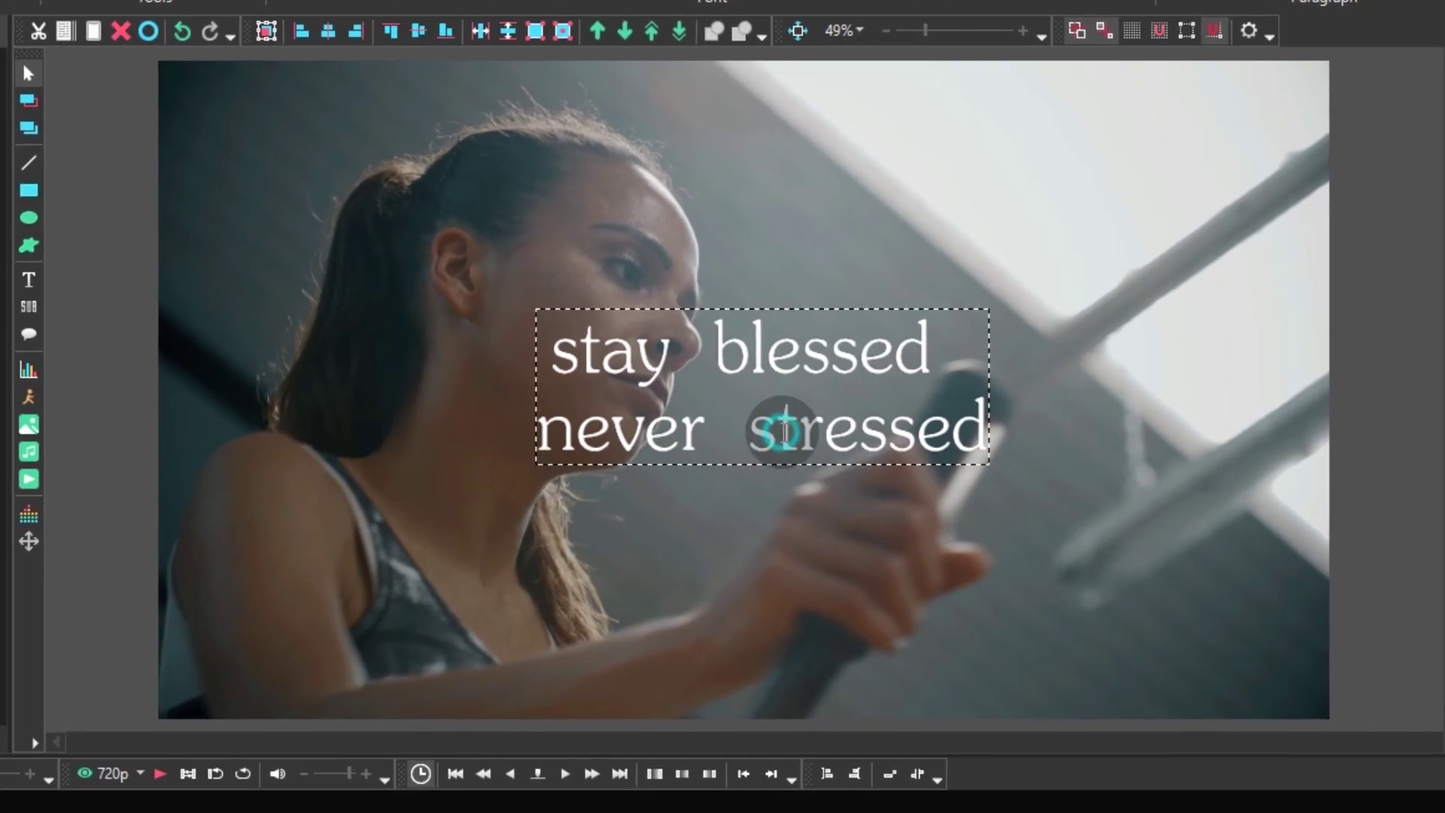
pyautogui.hotkey('ctrl', 'a')
pyautogui.click(968, 301)
pyautogui.click(737, 334)
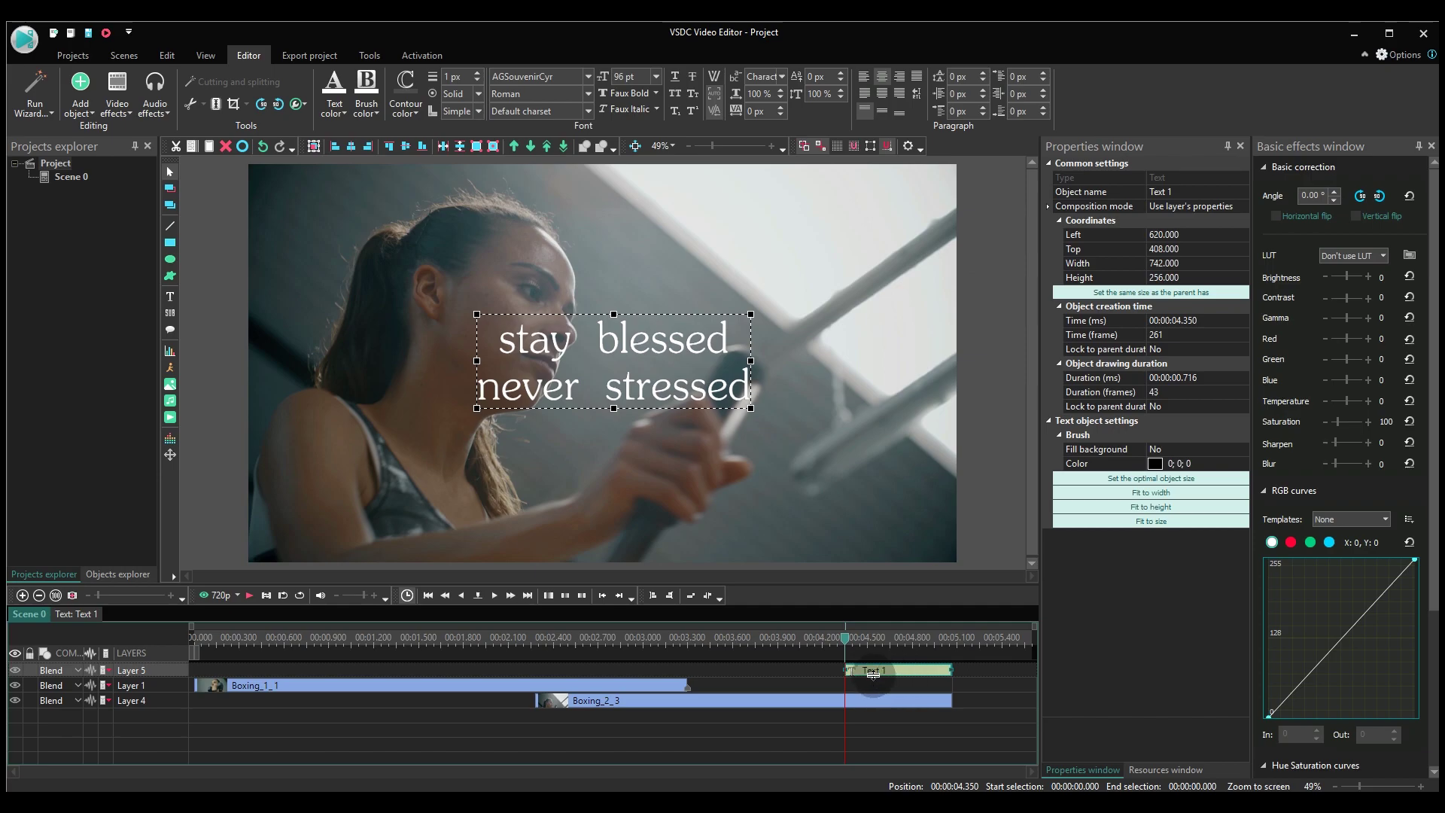
# Copy the Zoom 1 and FadeOut 1 effects from the Boxing_1_1 clip
pyautogui.click(629, 684)
pyautogui.doubleClick(629, 682)
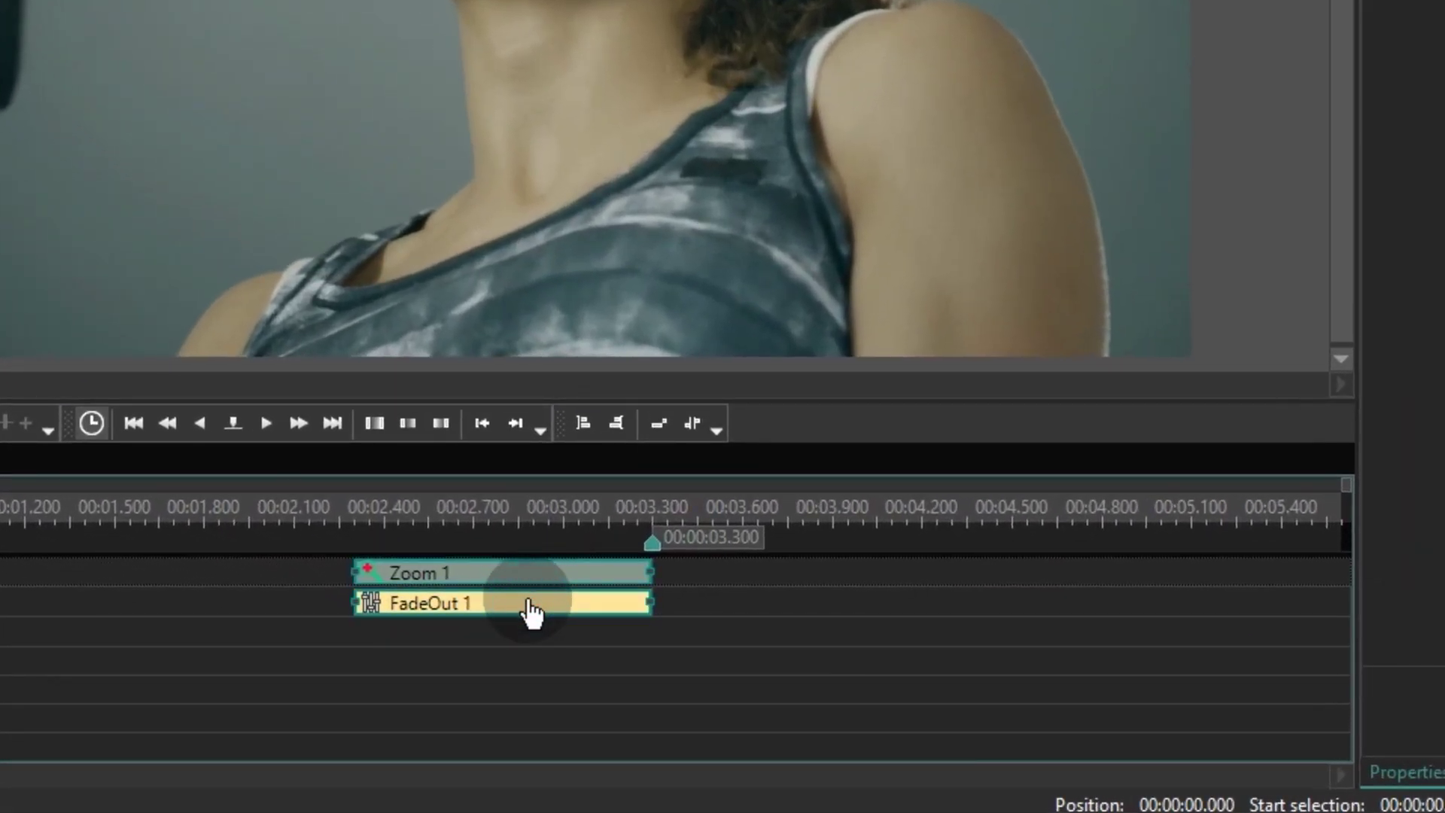
pyautogui.click(557, 648)
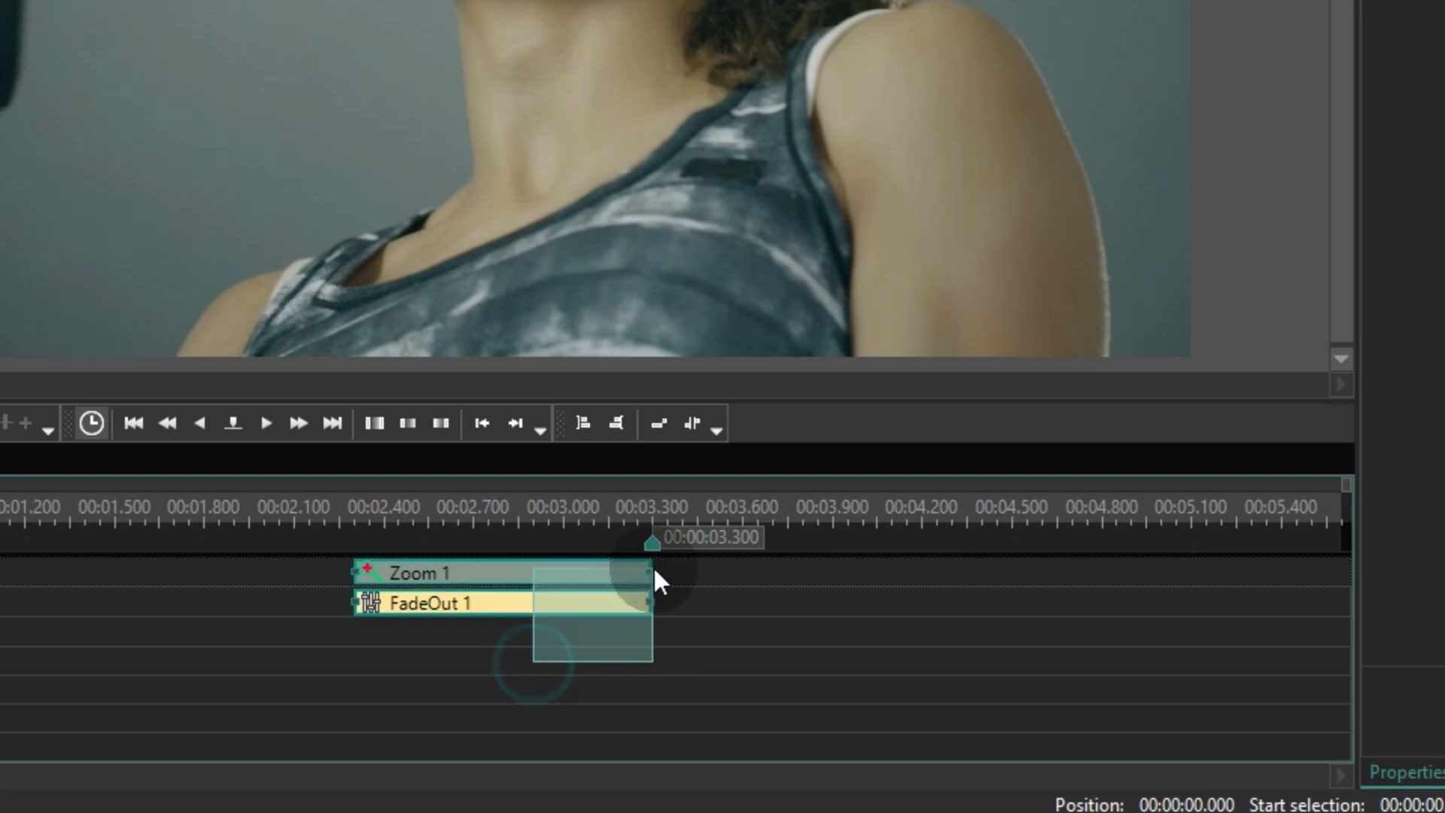
pyautogui.moveTo(532, 666); pyautogui.dragTo(659, 580)
pyautogui.rightClick(620, 579)
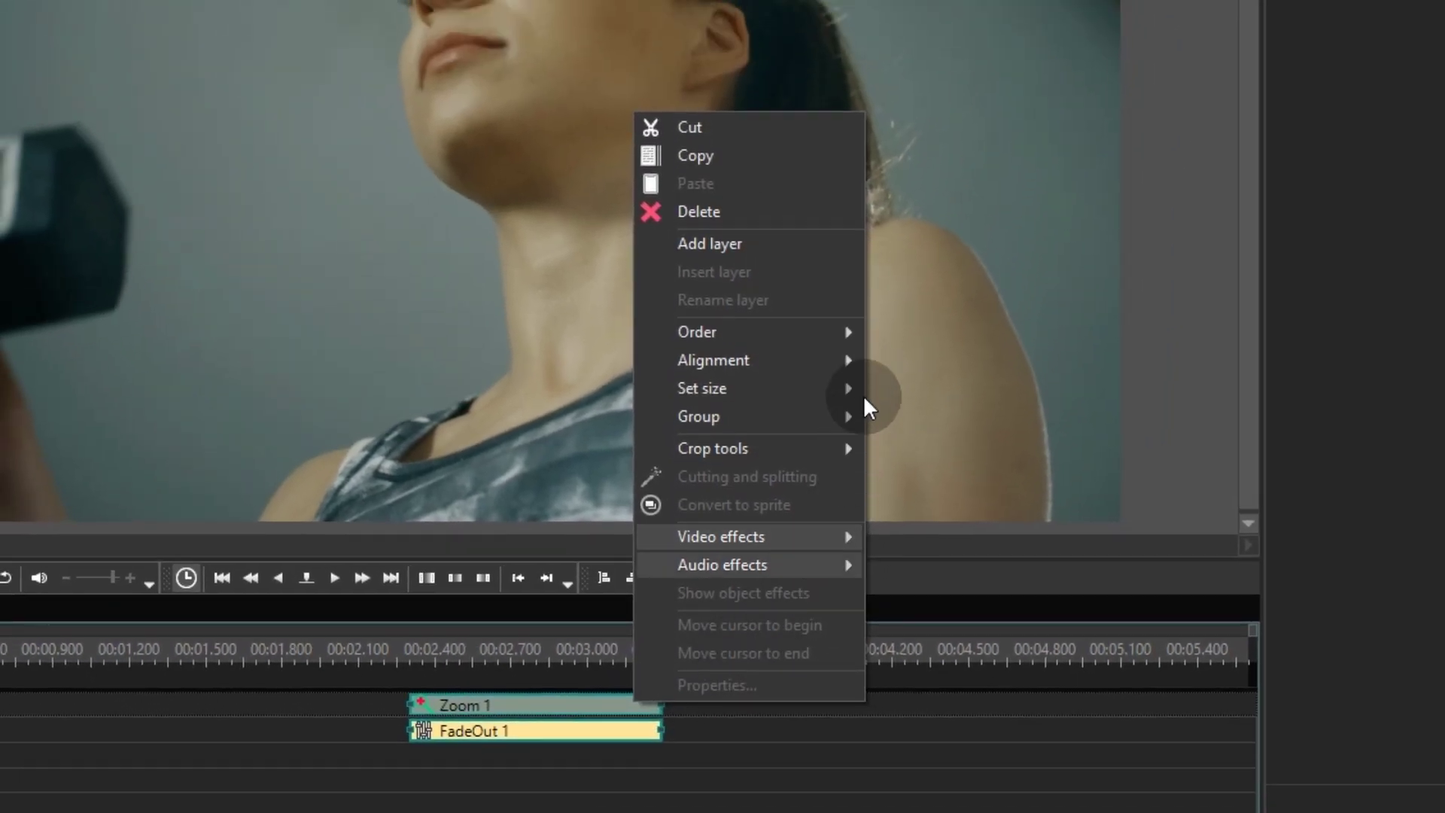
pyautogui.click(822, 154)
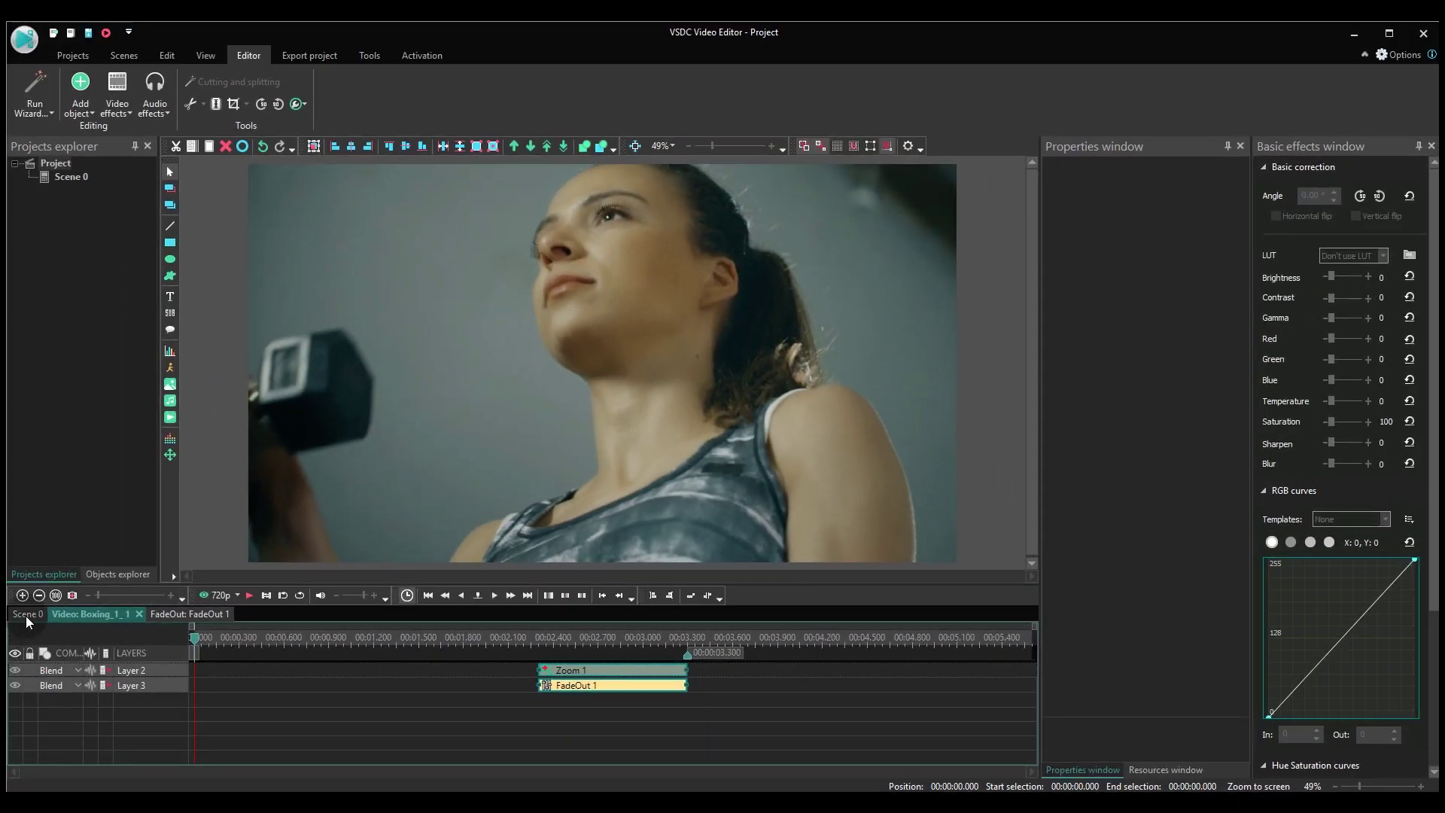
# Move Text 1 earlier in Scene 0 and shift its pasted Zoom 2 effect earlier
pyautogui.click(28, 615)
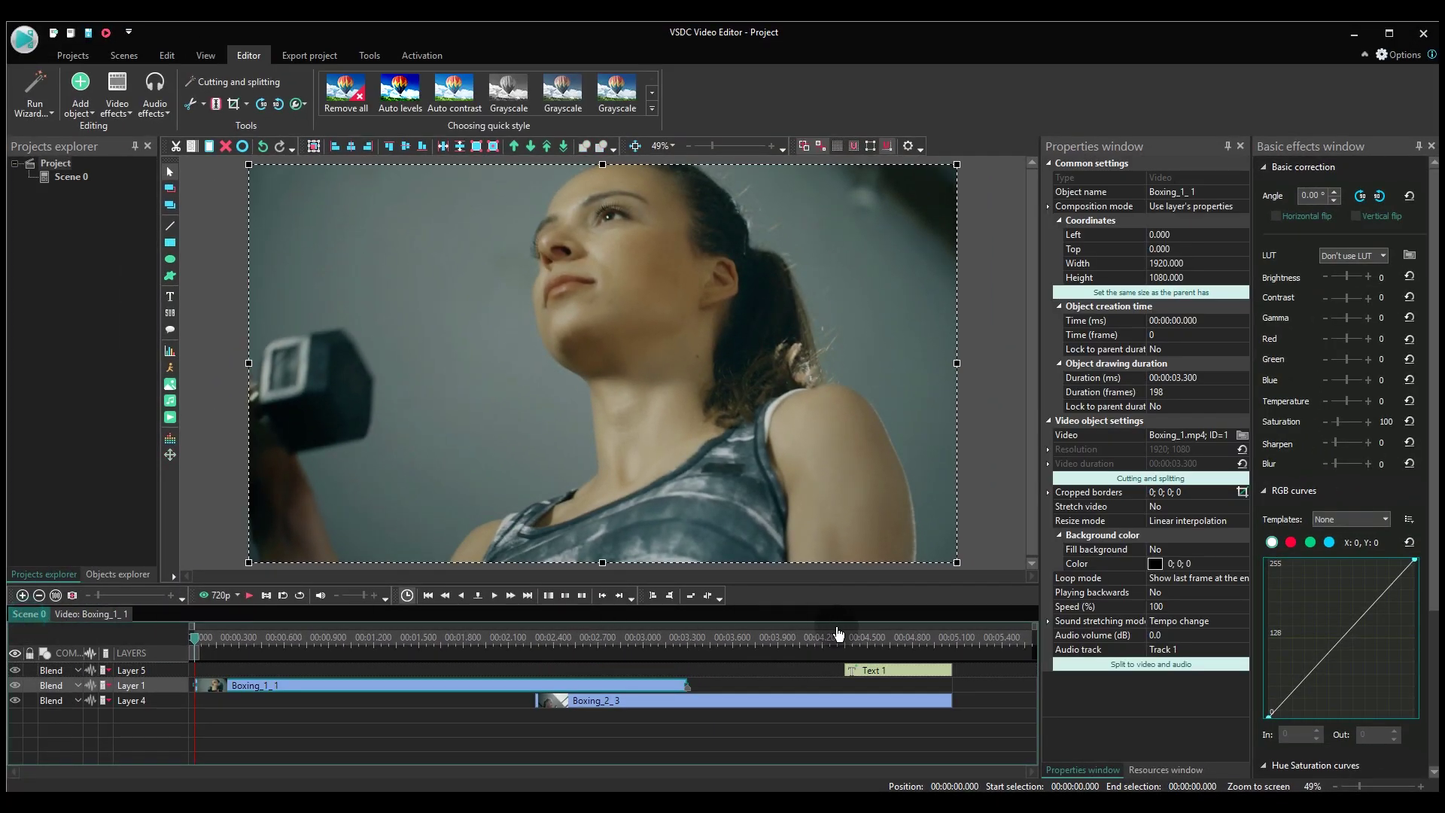
pyautogui.moveTo(901, 677); pyautogui.dragTo(554, 671)
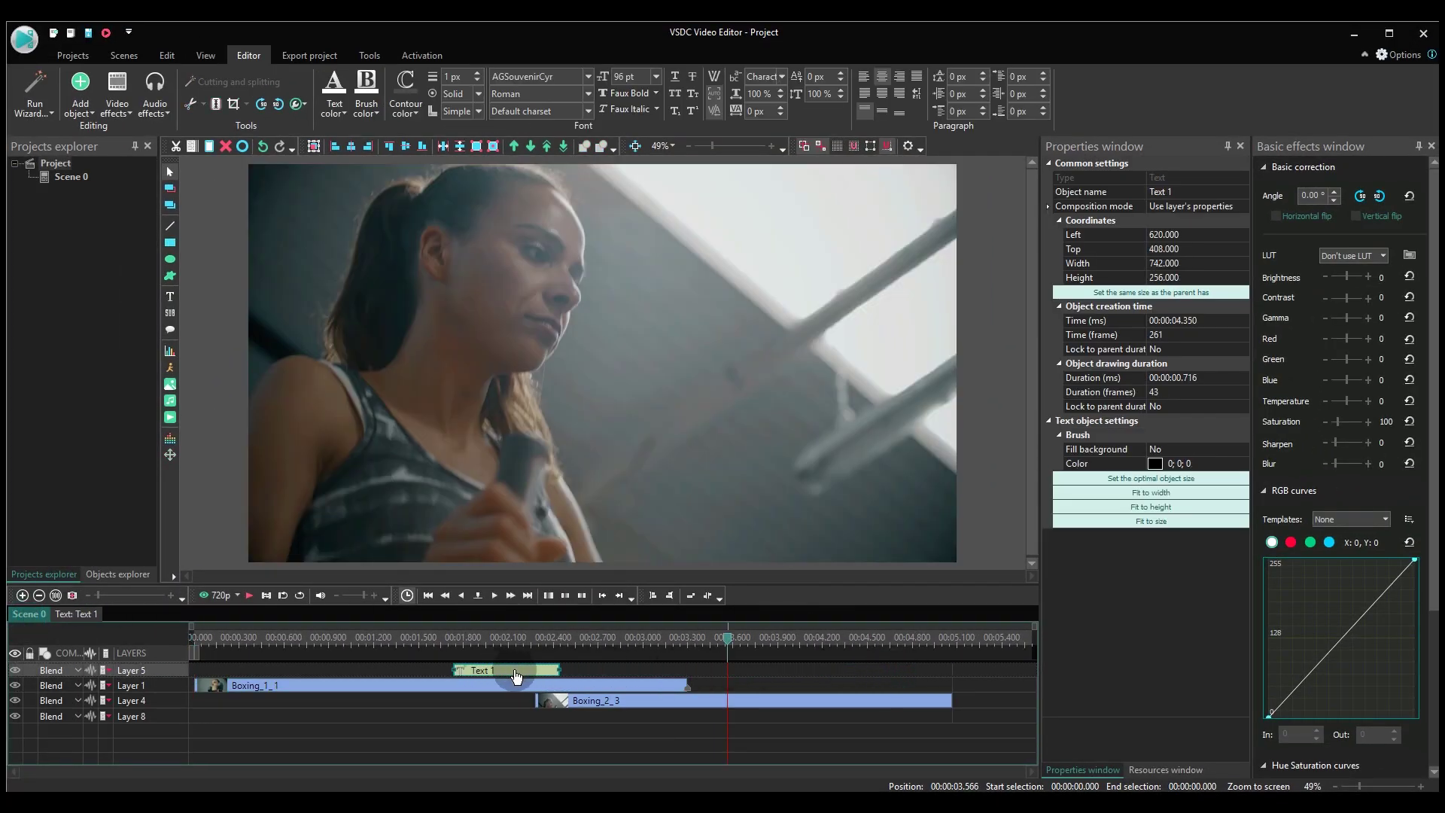
pyautogui.click(545, 642)
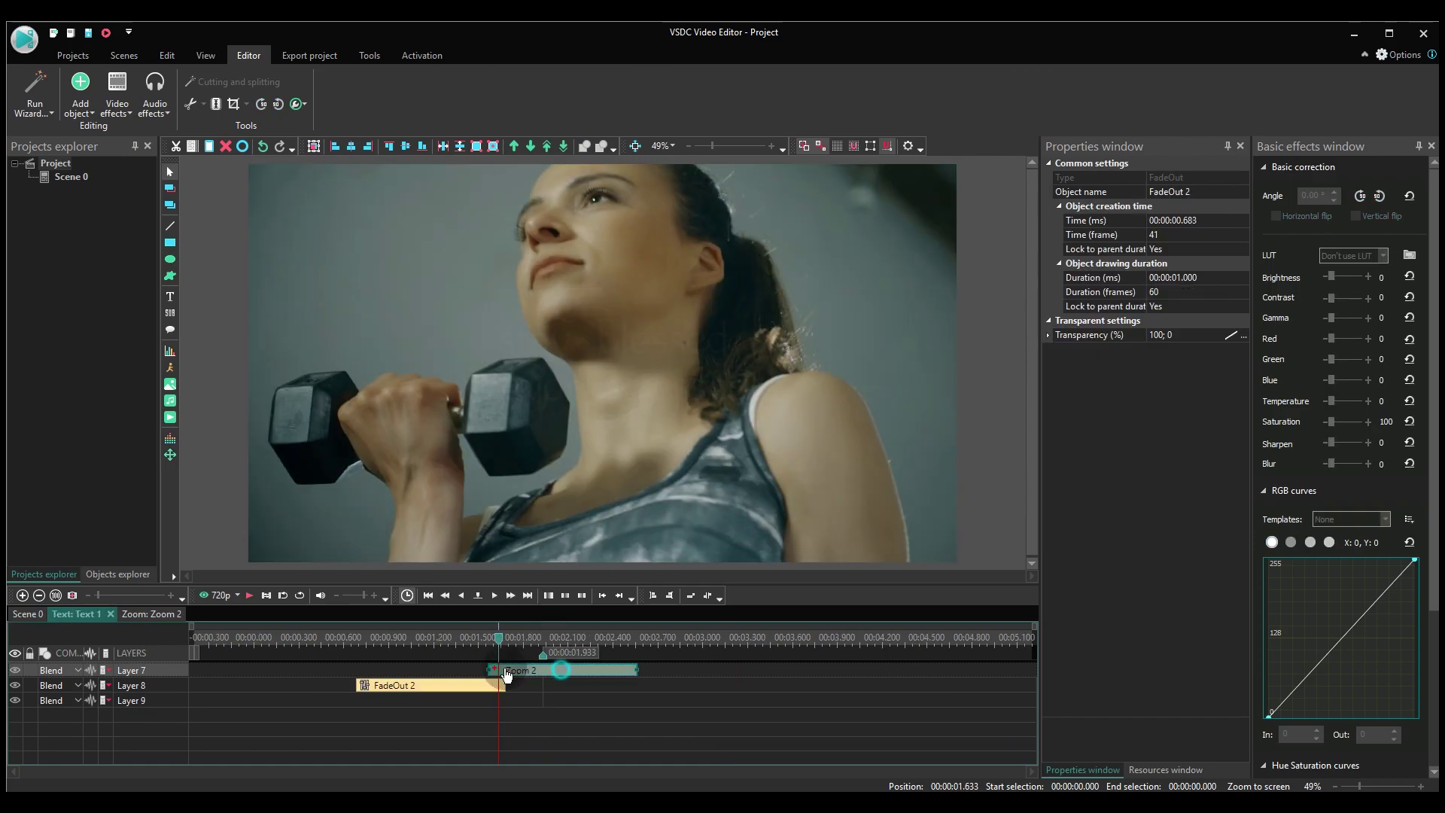
pyautogui.moveTo(572, 678)
pyautogui.mouseDown()
pyautogui.moveTo(438, 684)
pyautogui.moveTo(464, 694)
pyautogui.mouseUp()
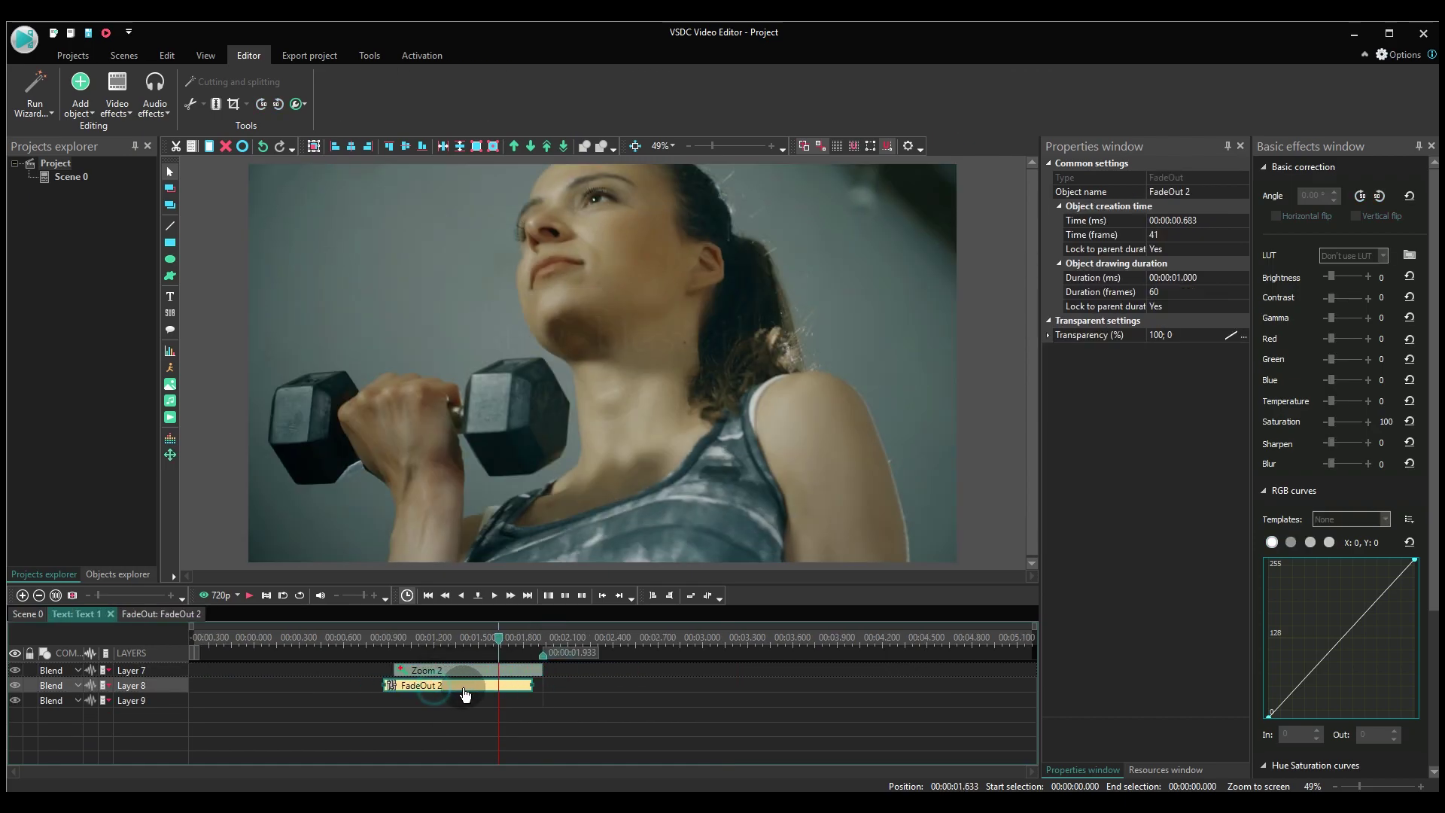
pyautogui.click(27, 614)
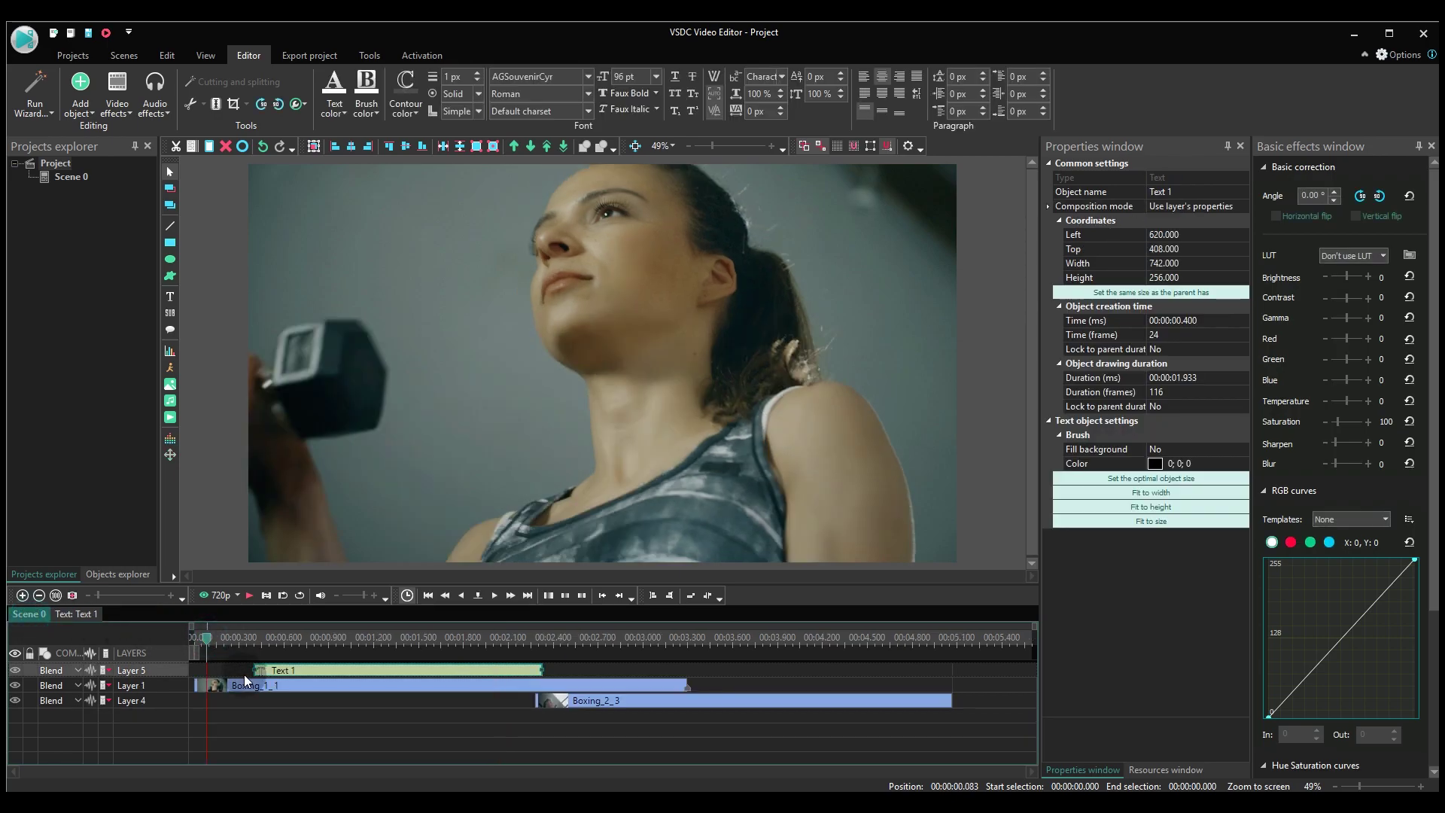
# Slide Text 1's Zoom 2 to the caption's end and preview it at about 1.3 s
pyautogui.doubleClick(243, 671)
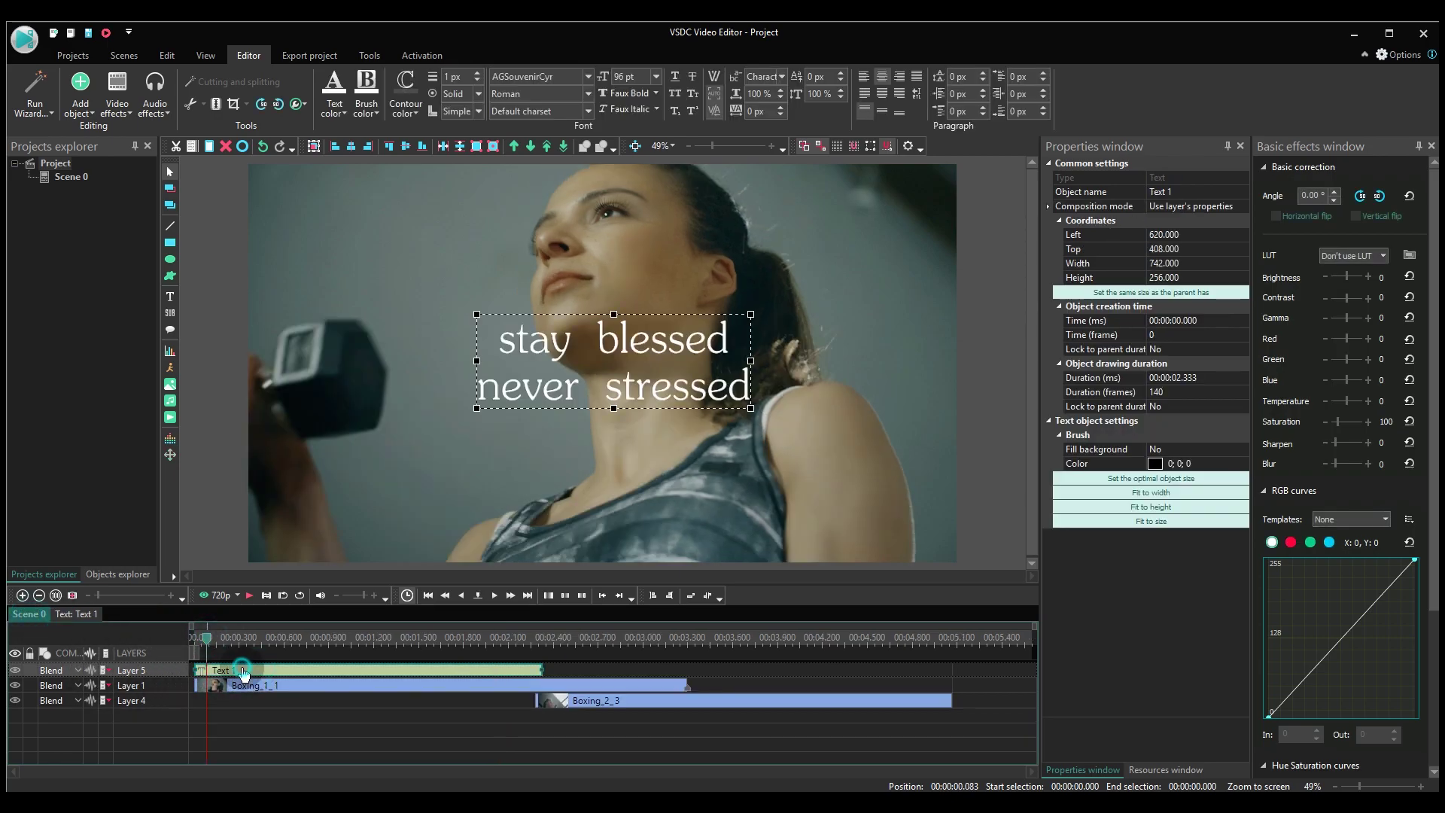
pyautogui.moveTo(409, 674); pyautogui.dragTo(463, 678)
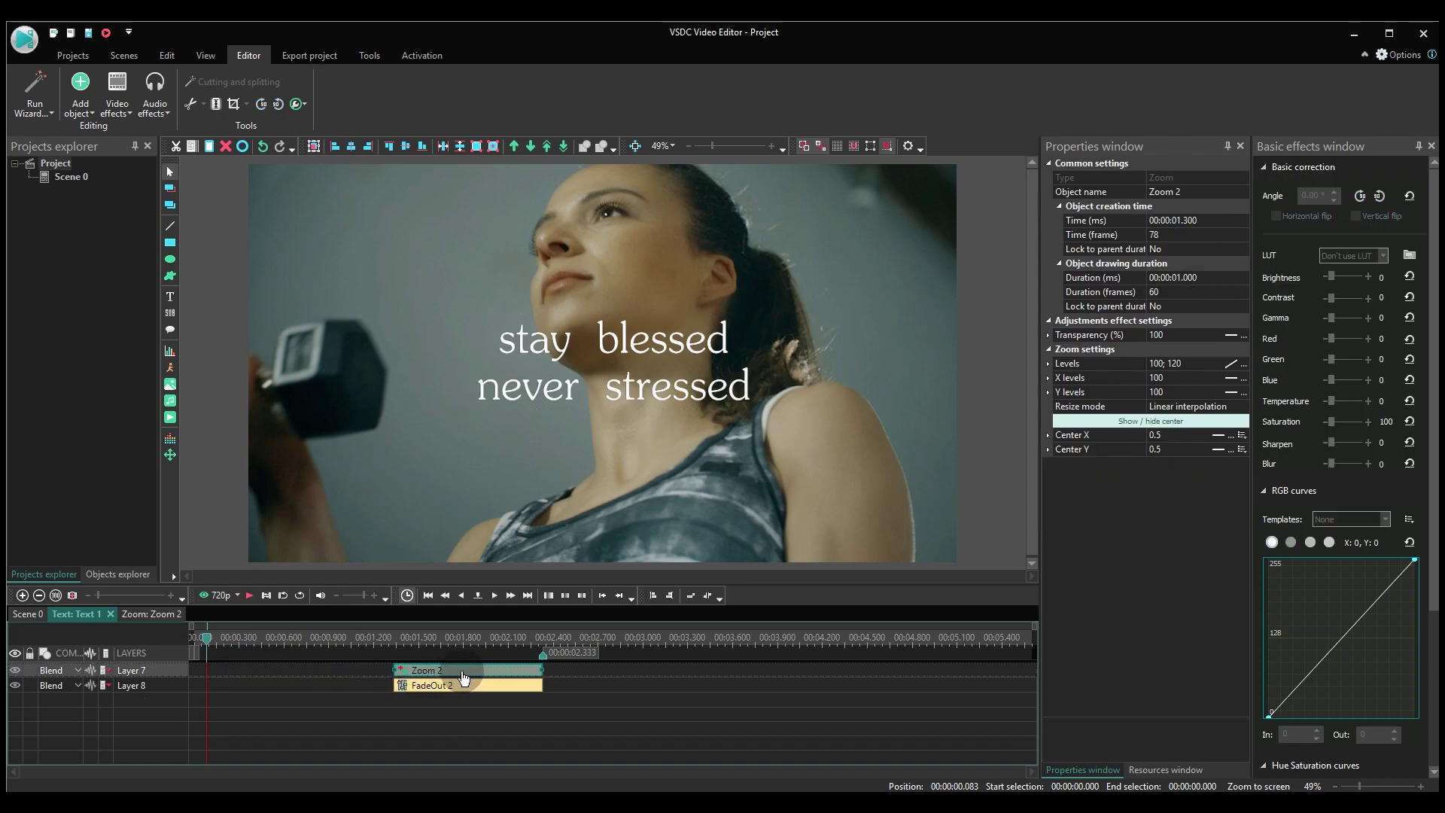
pyautogui.click(482, 707)
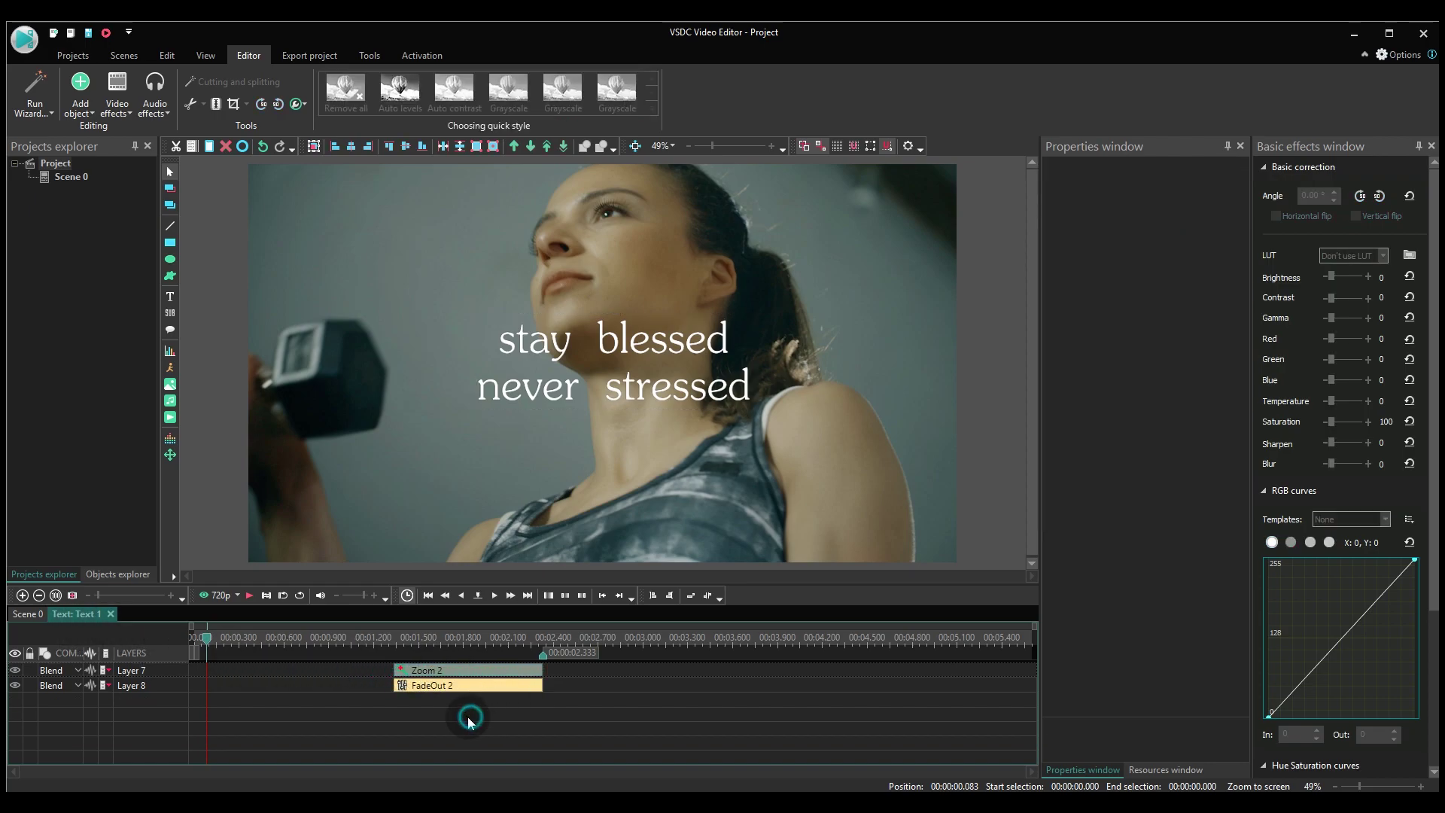
pyautogui.click(395, 635)
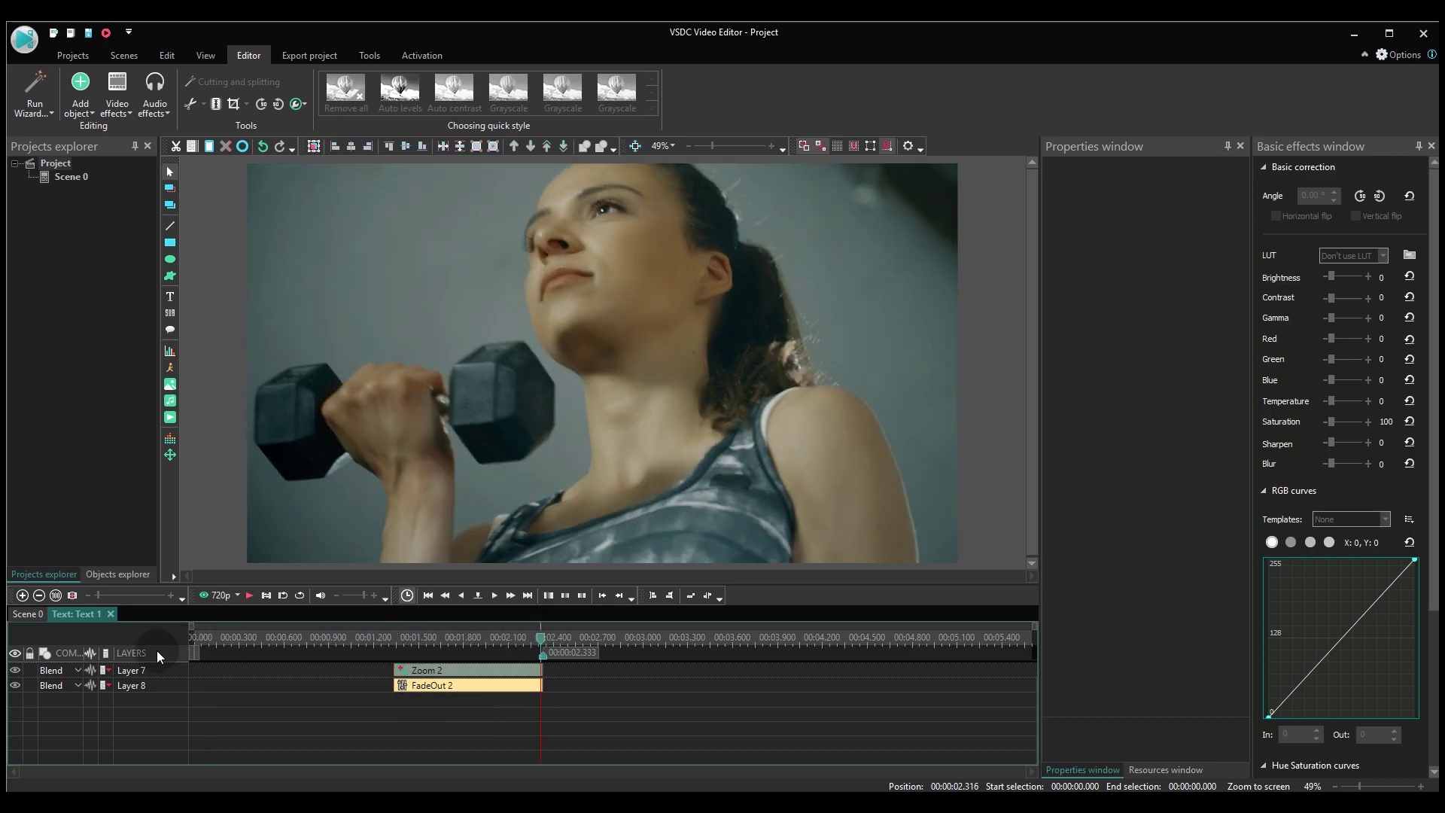
pyautogui.click(28, 614)
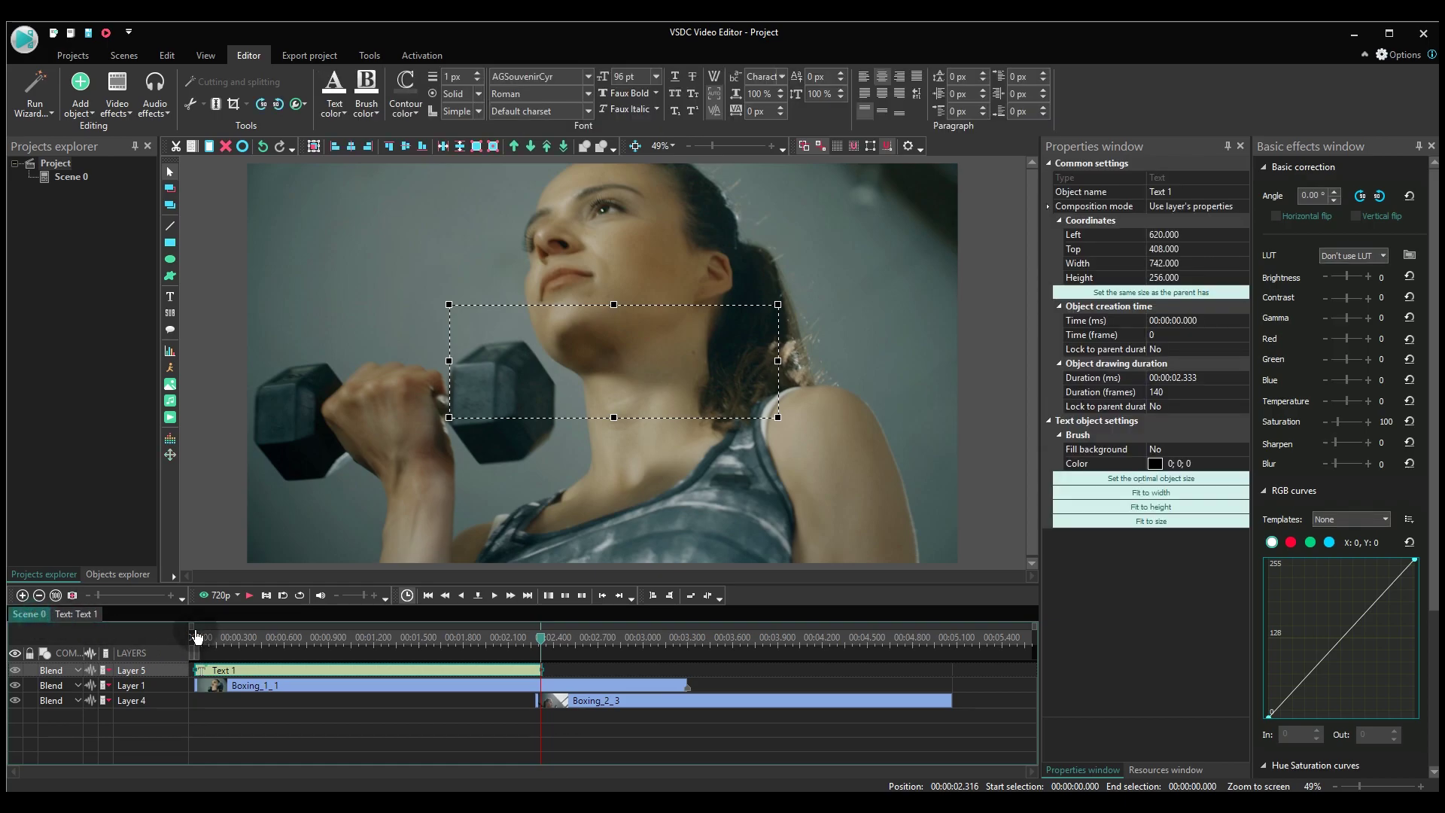